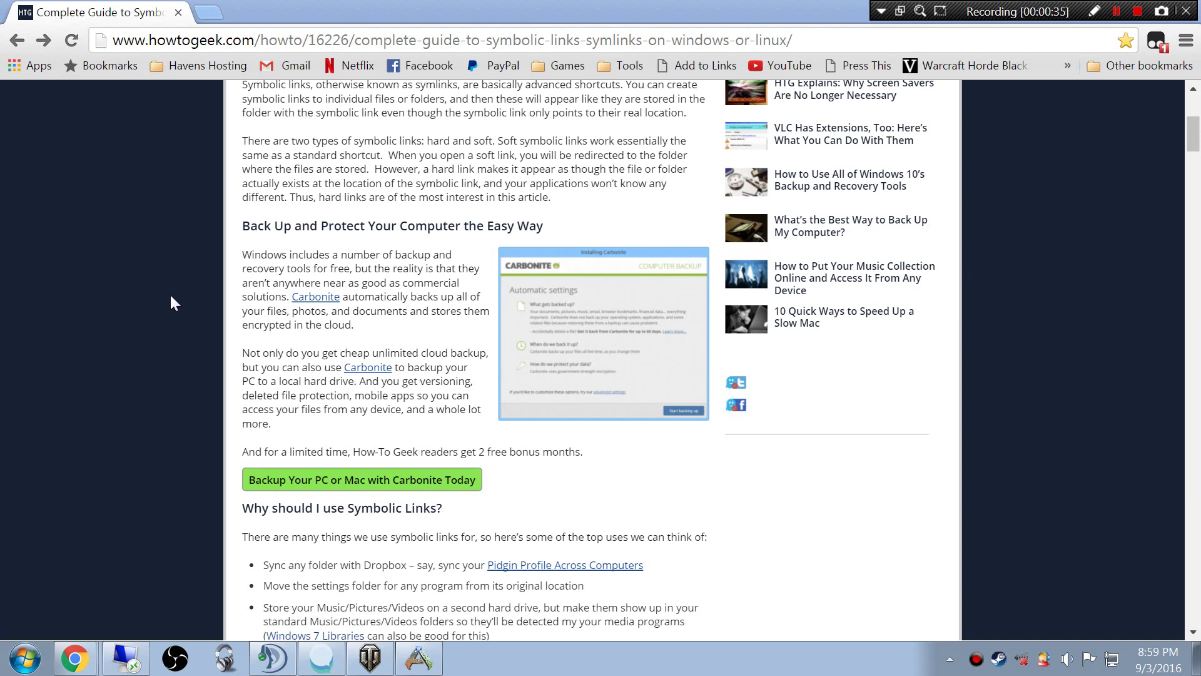
Open the ARK Server Manager forum thread and read the member's post about sharing the cluster folder through a symlink
mouse_move(79, 654)
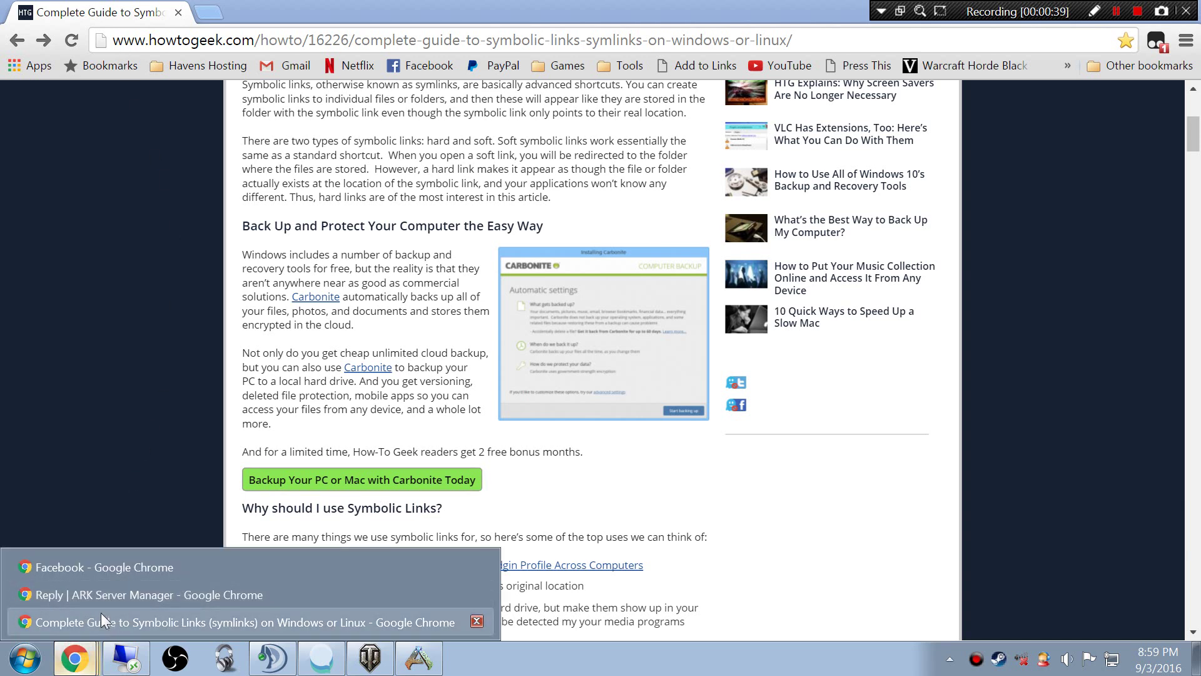
click(122, 566)
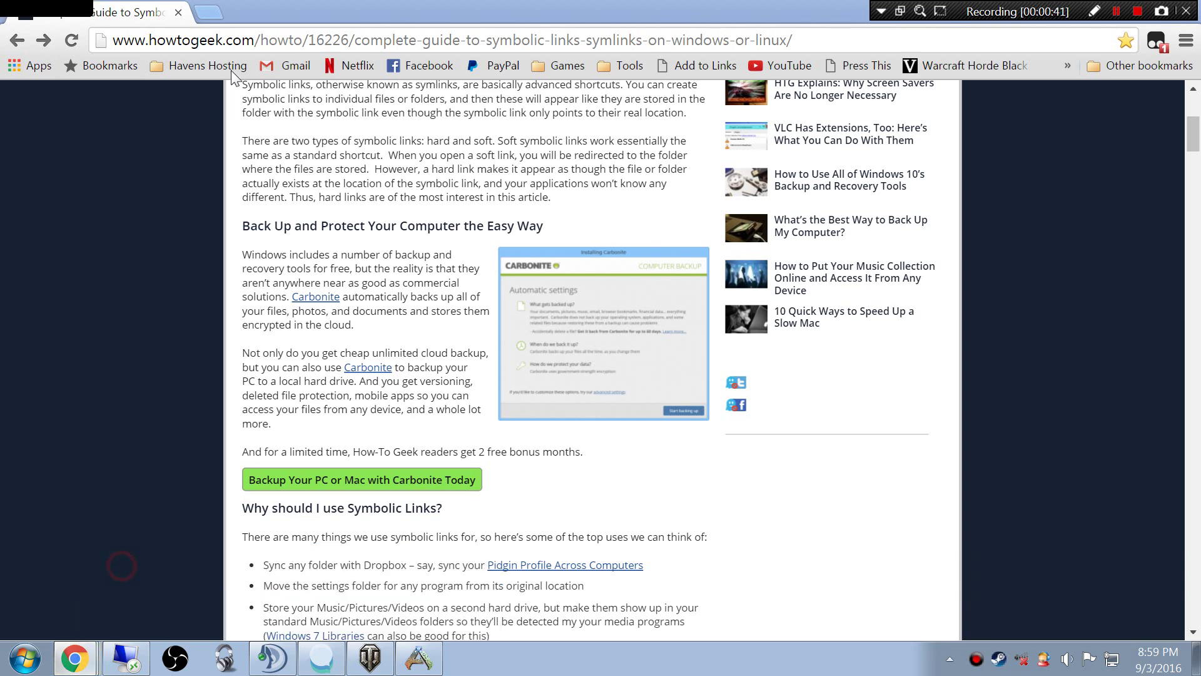
click(233, 15)
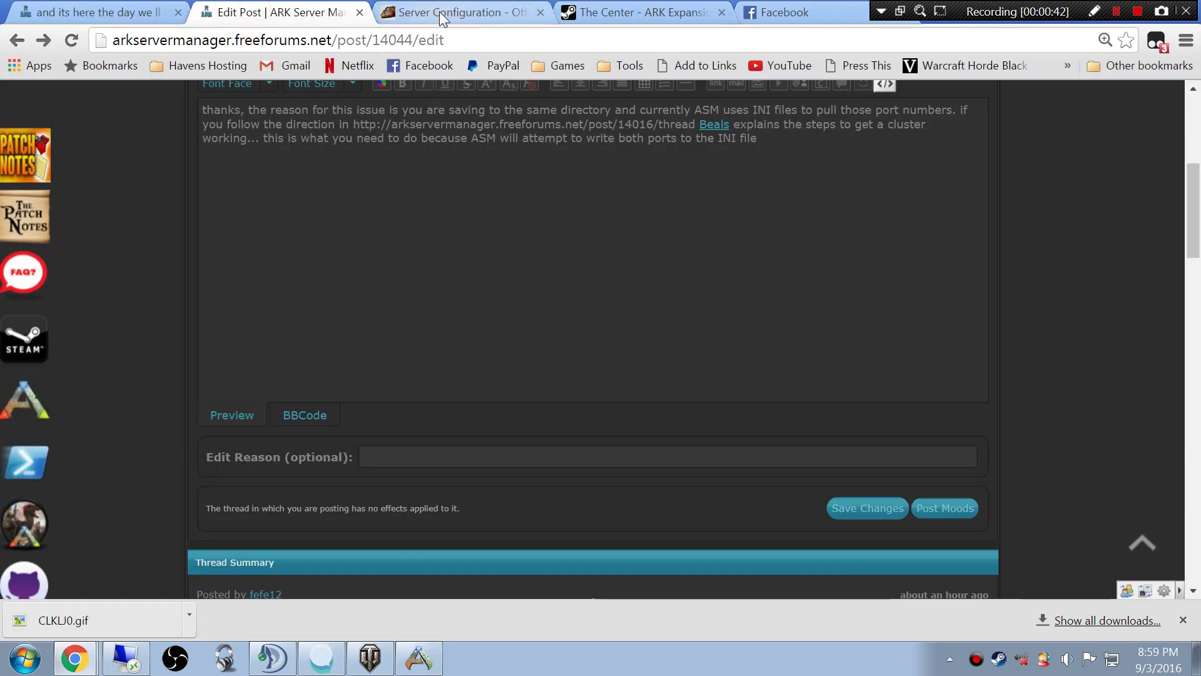
click(438, 13)
click(116, 13)
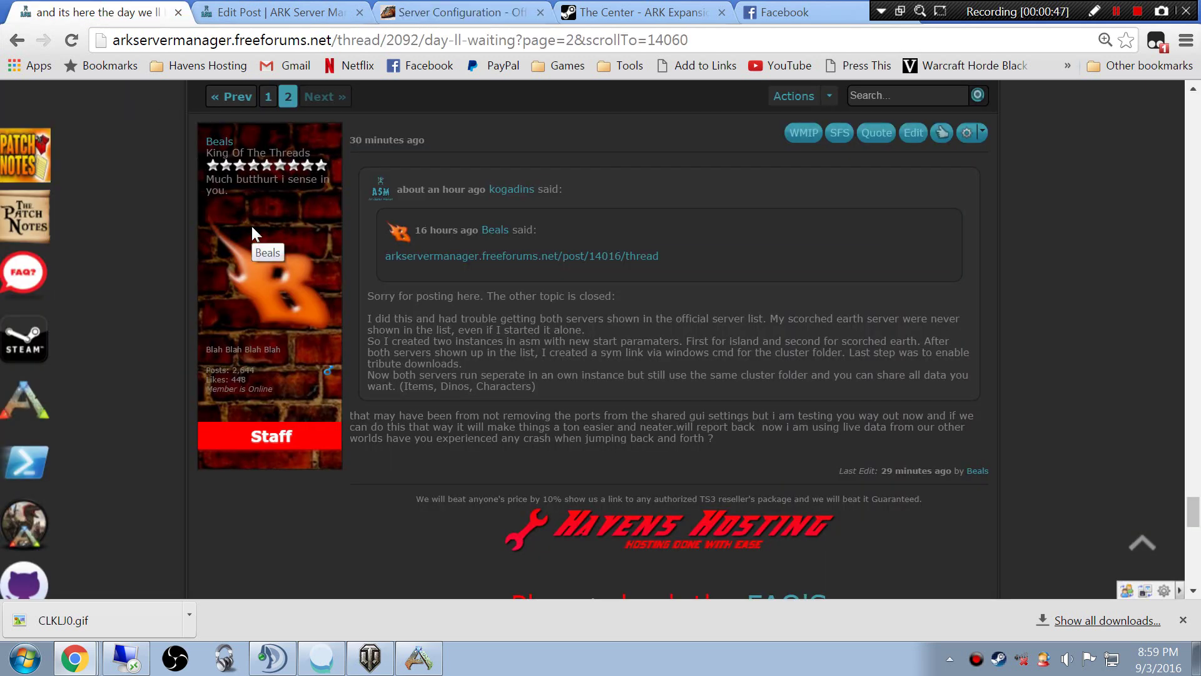
scroll(251, 227, up, 3)
scroll(250, 224, up, 2)
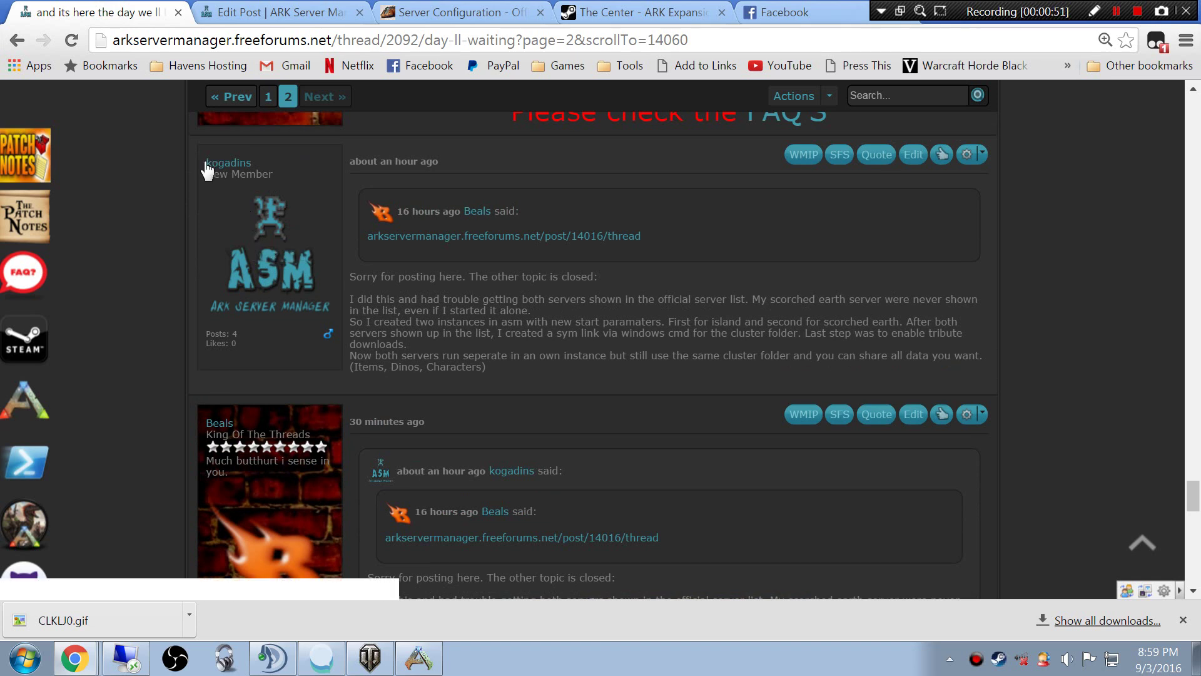
drag(213, 163, 246, 201)
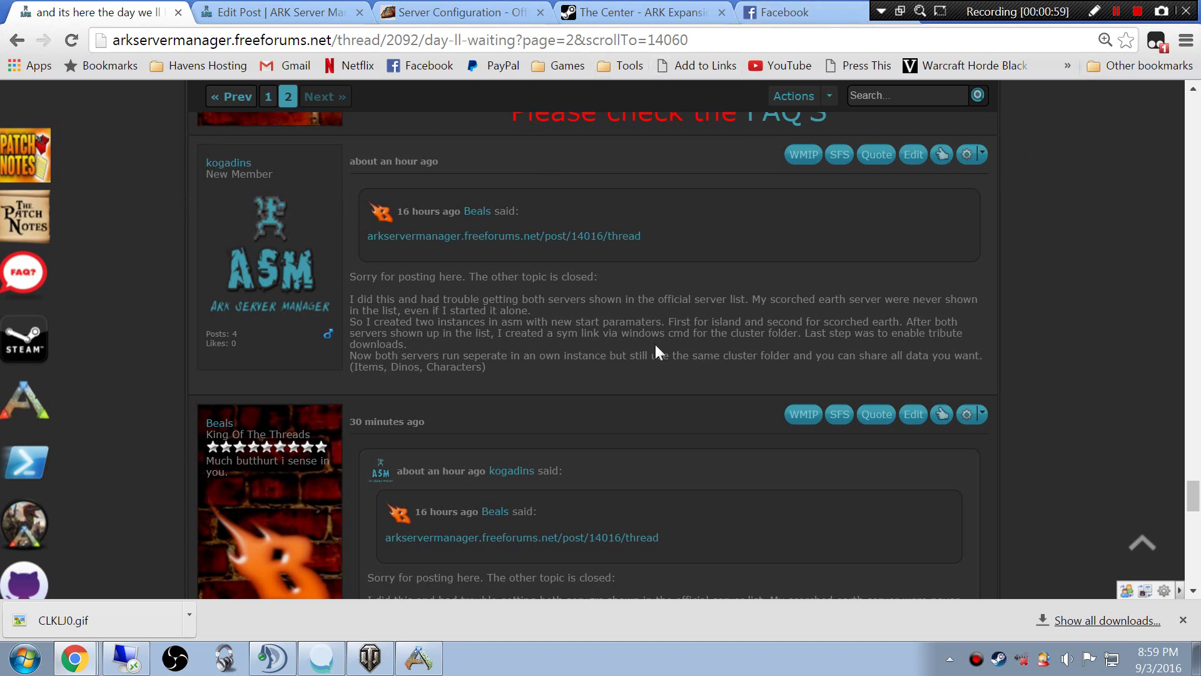
Separate the Facebook tab from the forum window, close it, and minimise the forum window to return to the symlink guide
click(824, 14)
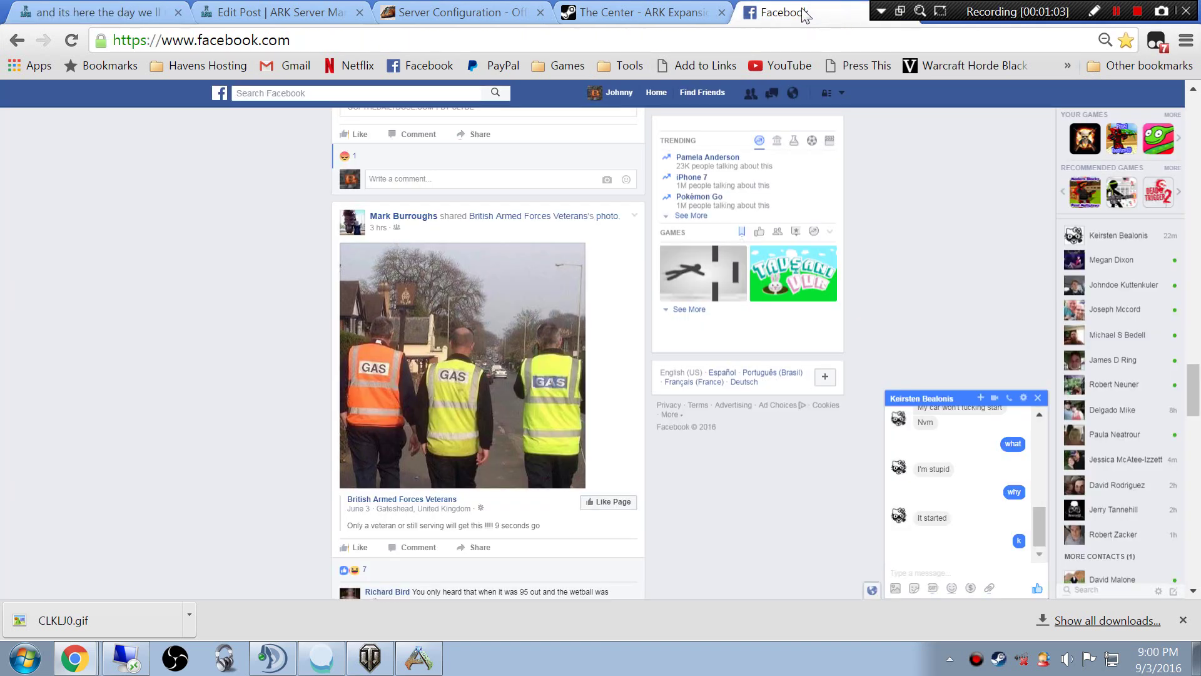
mouse_move(802, 7)
mouse_down()
mouse_move(749, 64)
mouse_move(824, 26)
mouse_move(820, 13)
mouse_up()
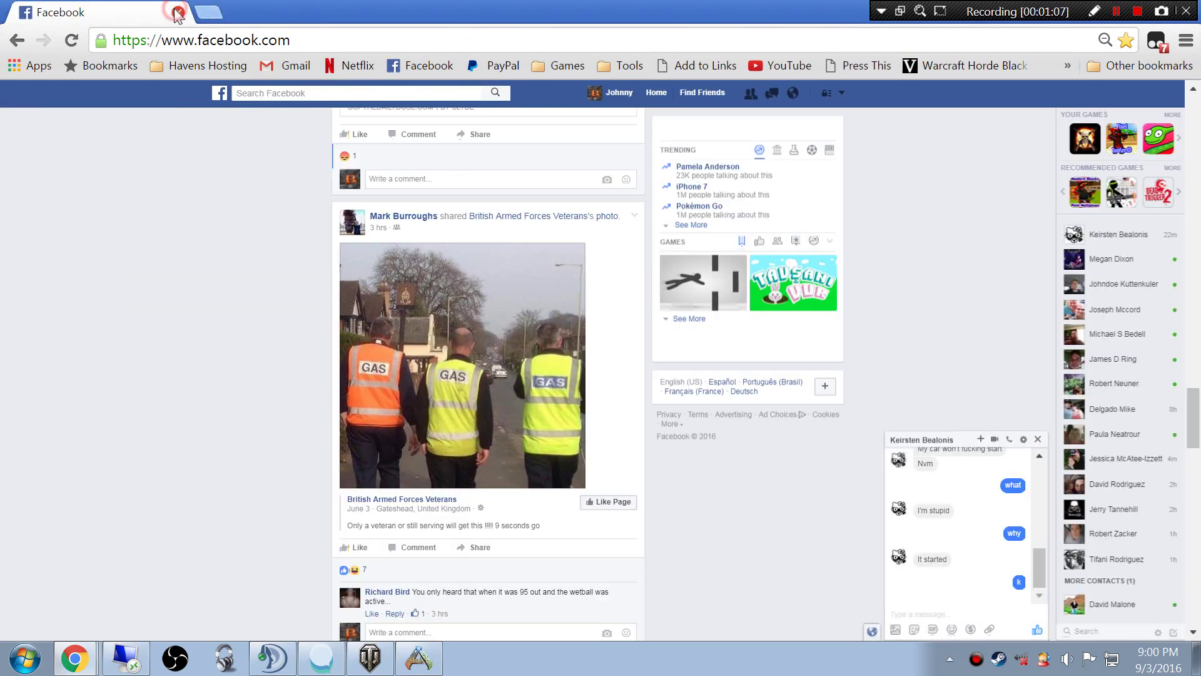
click(179, 13)
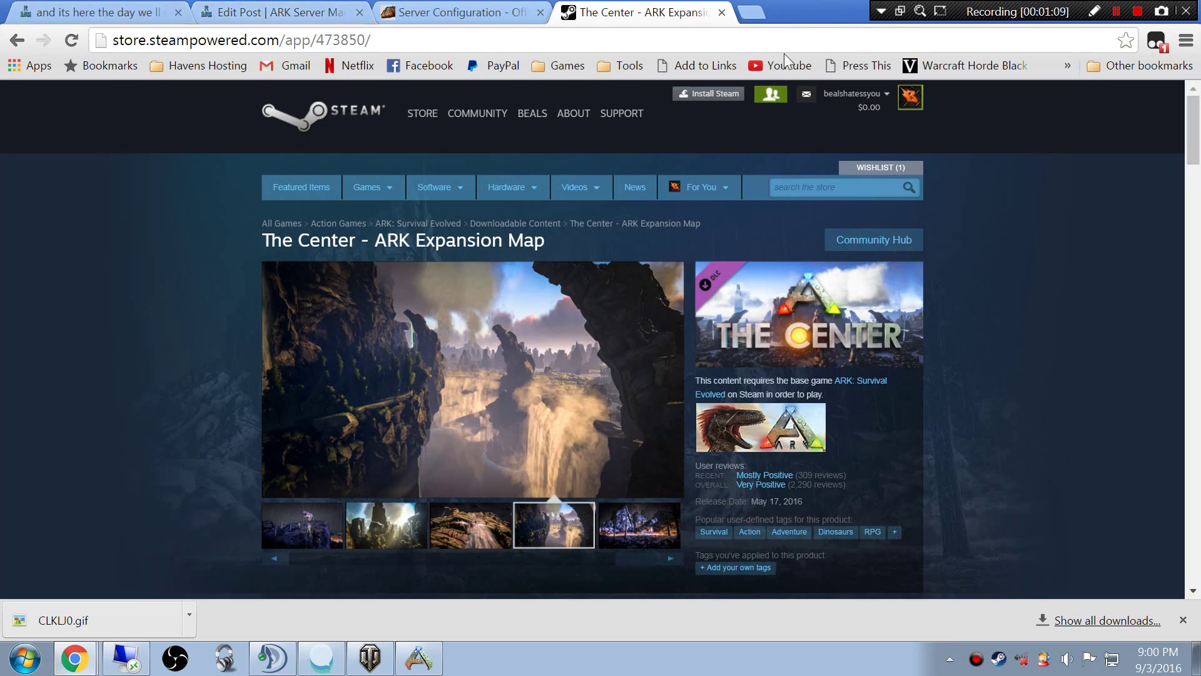
right_click(74, 658)
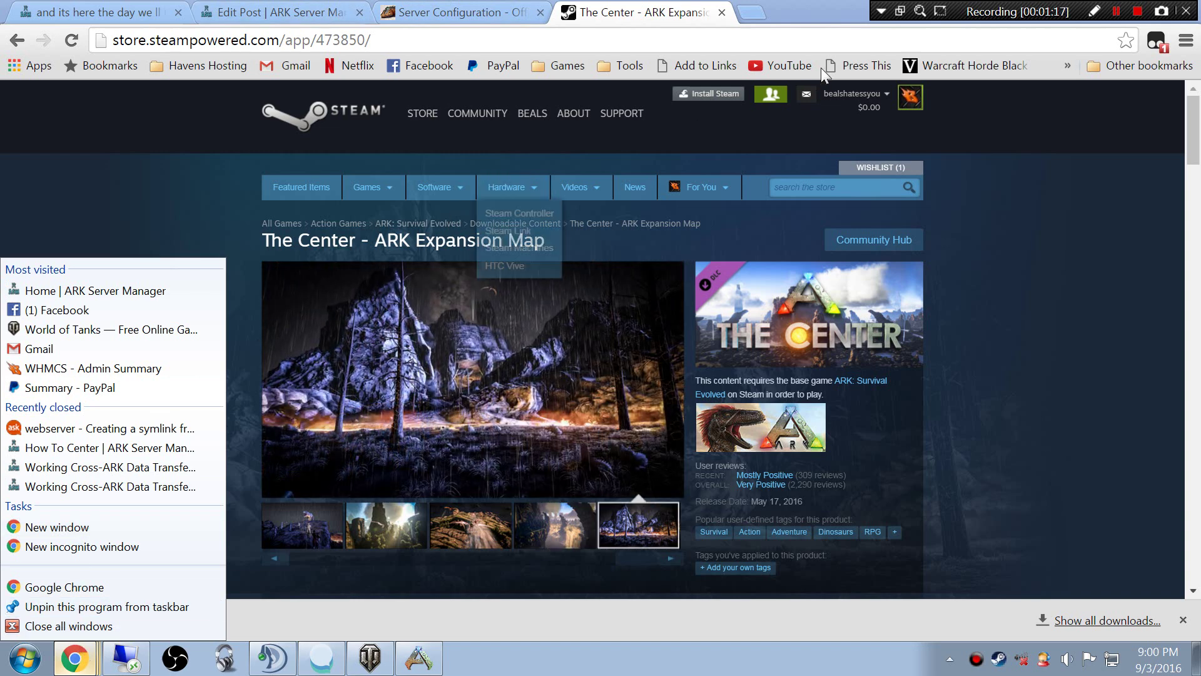
double_click(836, 11)
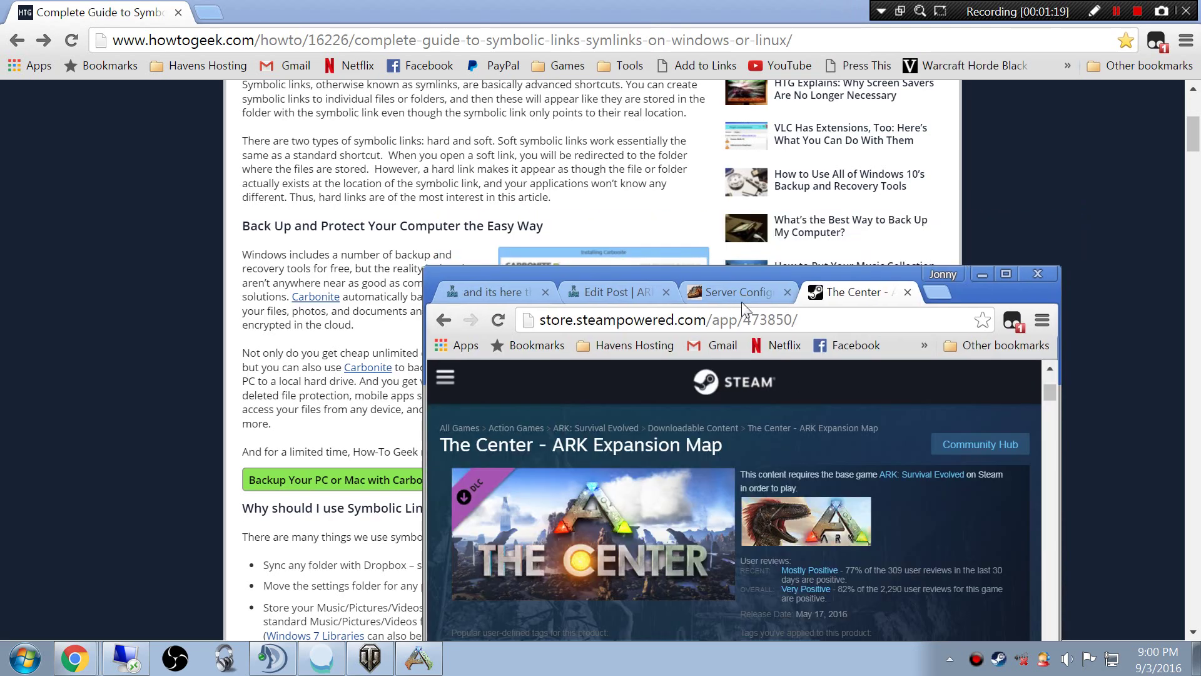
click(981, 274)
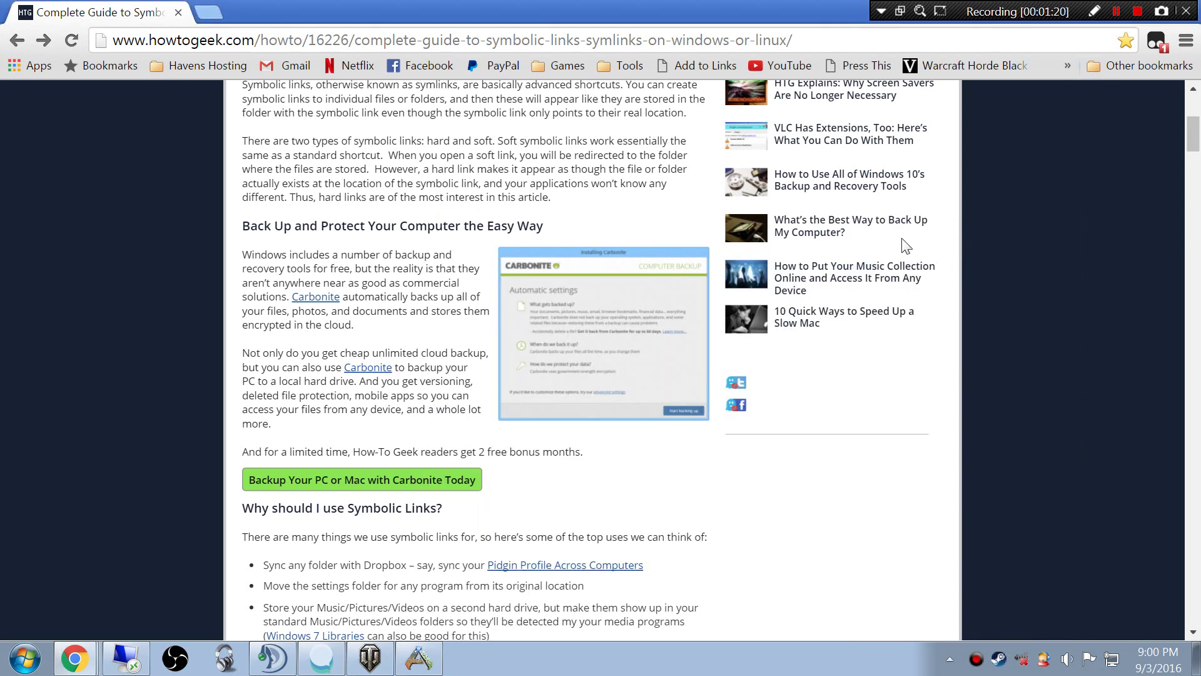
Review the symbolic links guide's instructions for installing Link Shell Extension and picking a link source in Explorer
scroll(413, 321, up, 5)
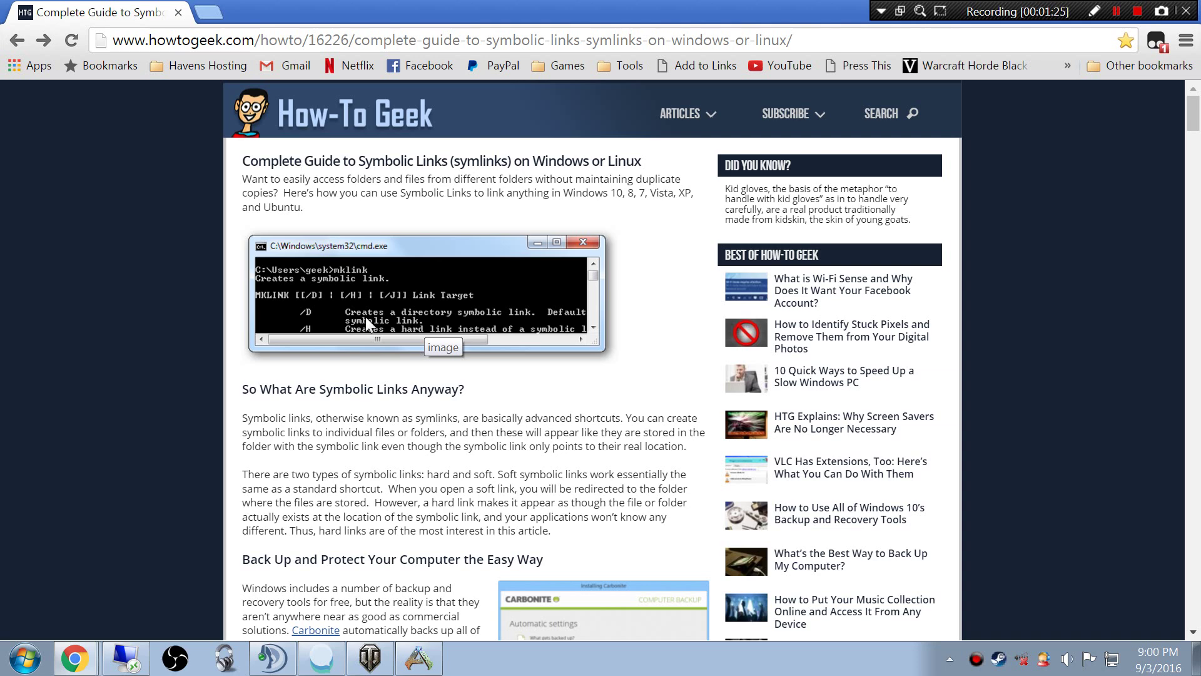
scroll(365, 317, down, 8)
scroll(365, 317, down, 3)
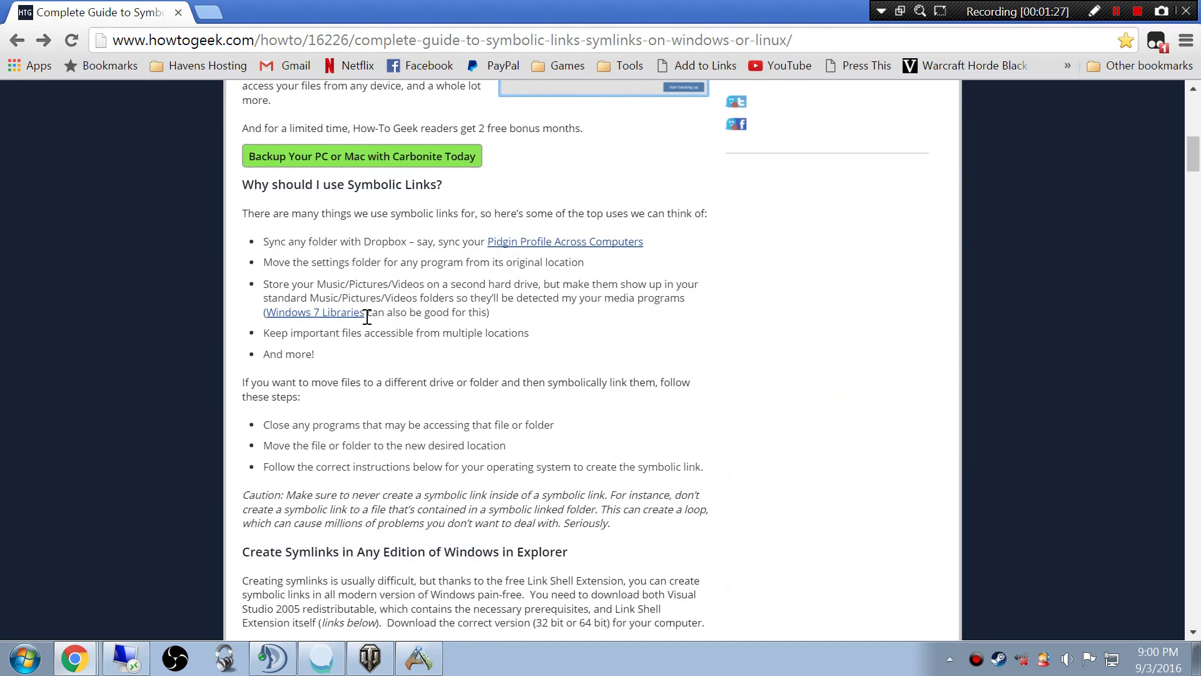
scroll(371, 320, down, 5)
scroll(372, 323, down, 5)
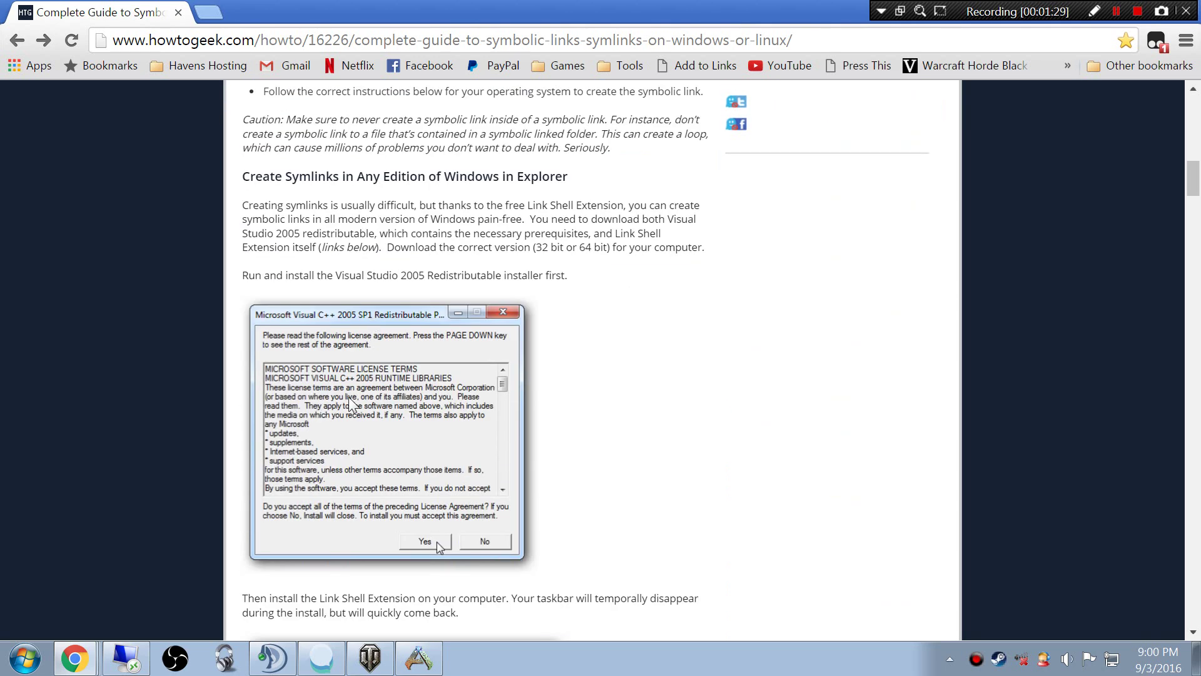
scroll(463, 468, down, 3)
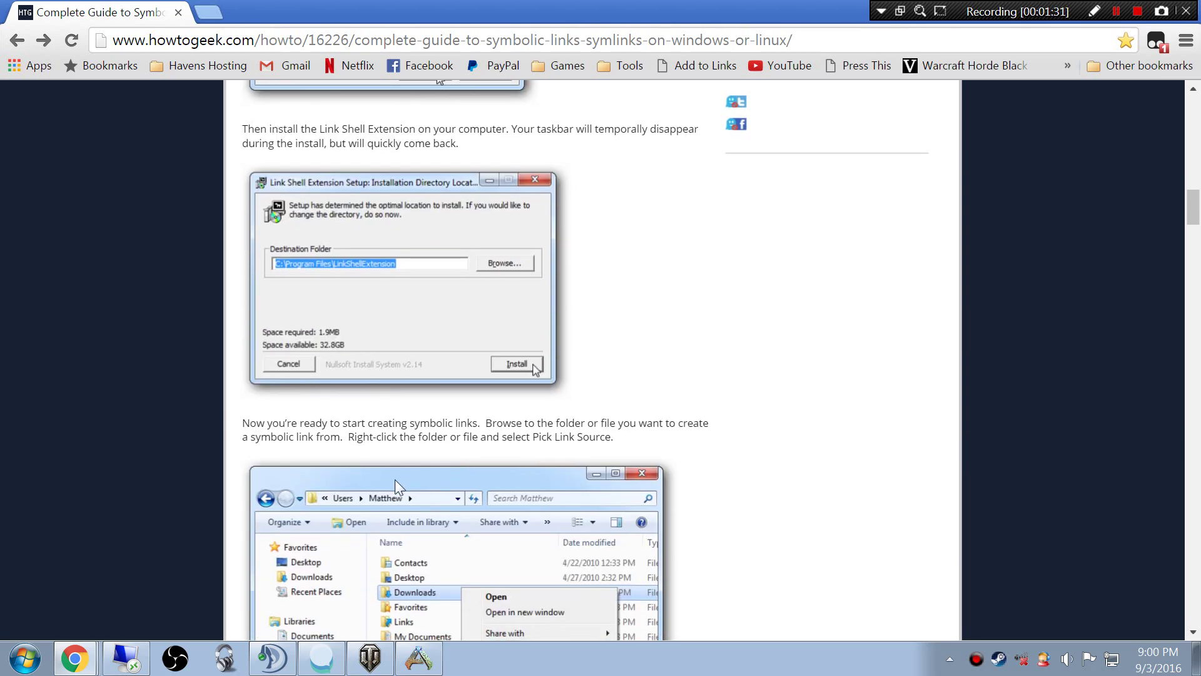
scroll(438, 501, down, 2)
scroll(512, 588, down, 2)
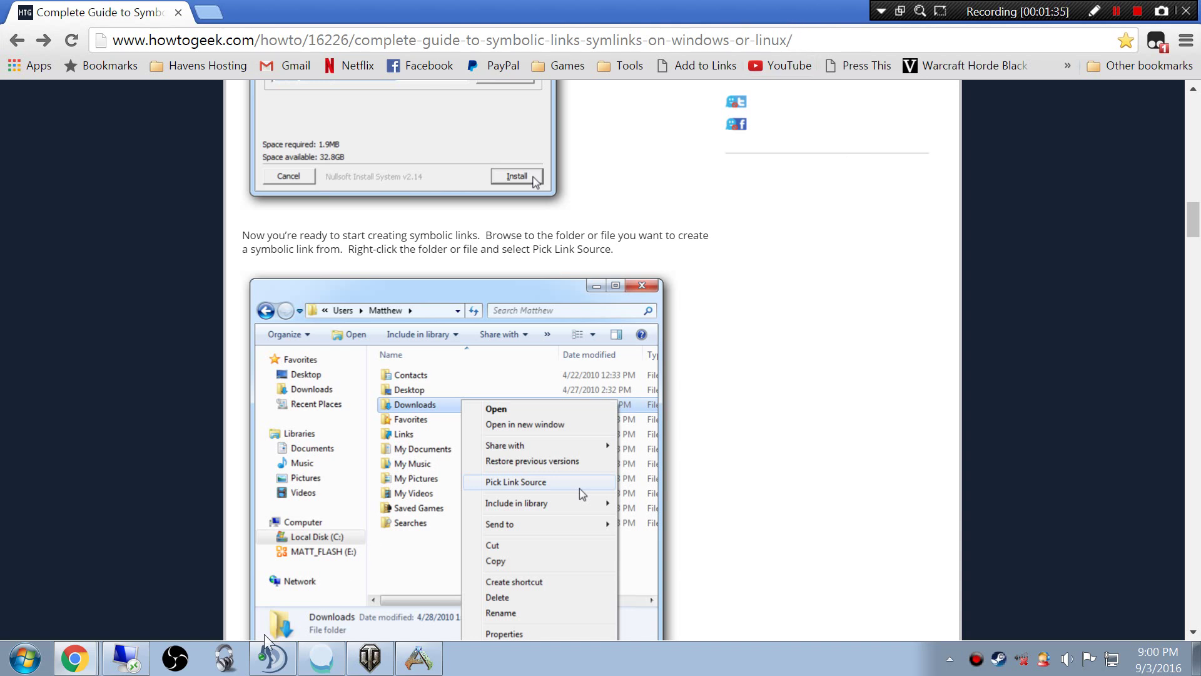
Switch to the remote server and open C:\servers\oneark\ShooterGame\Saved, placing its window beside the SE server's Saved folder
click(125, 658)
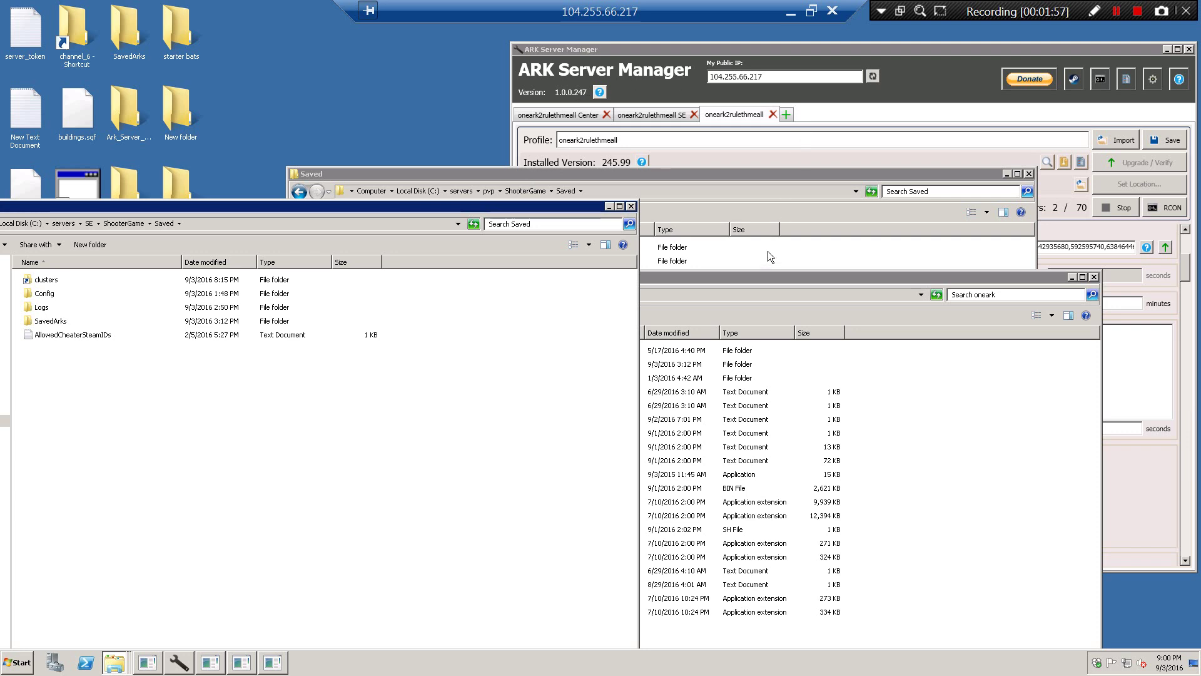
click(765, 272)
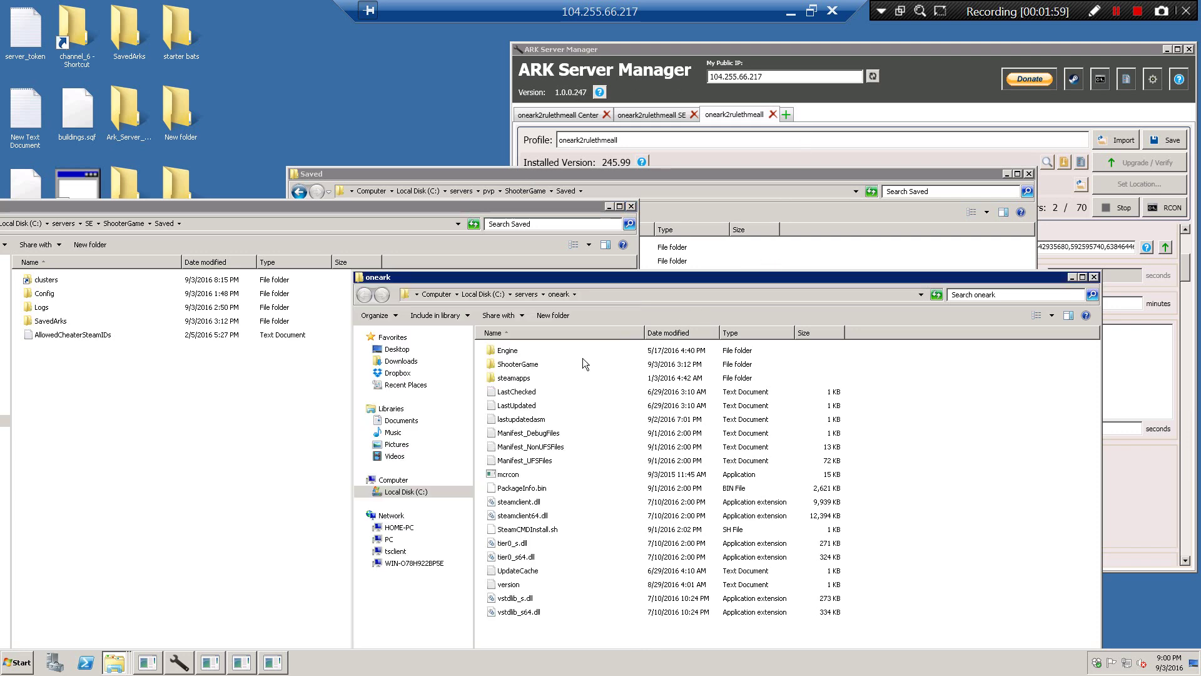
double_click(521, 366)
double_click(516, 392)
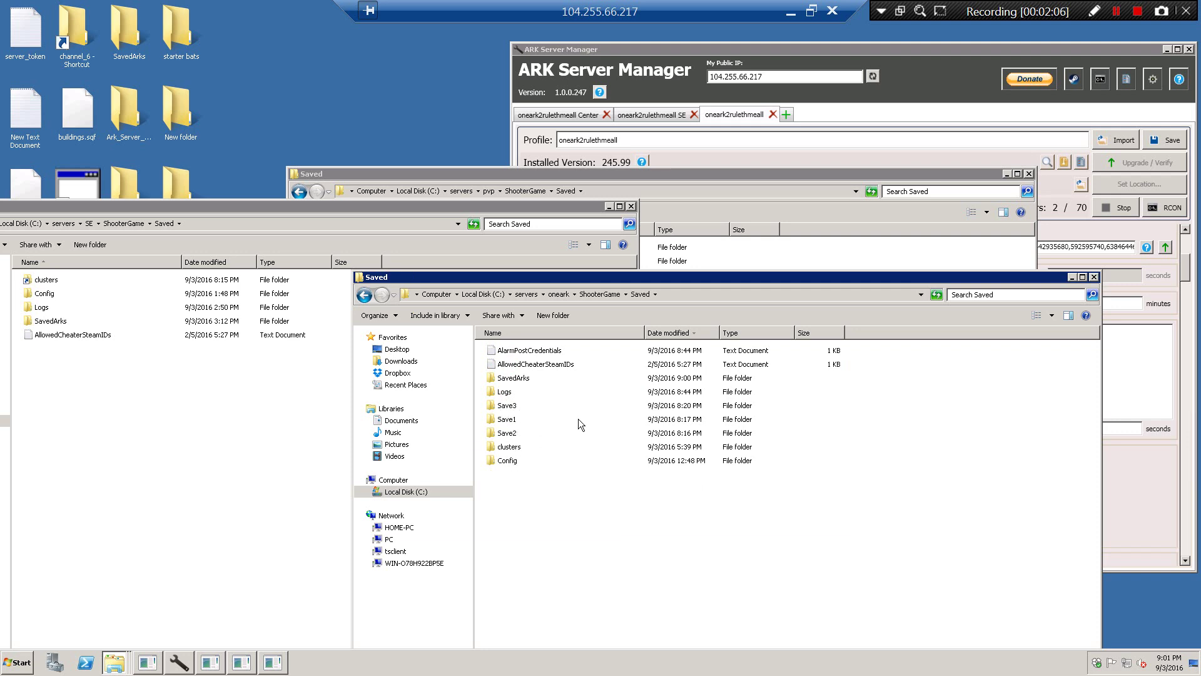
drag(561, 276, 670, 242)
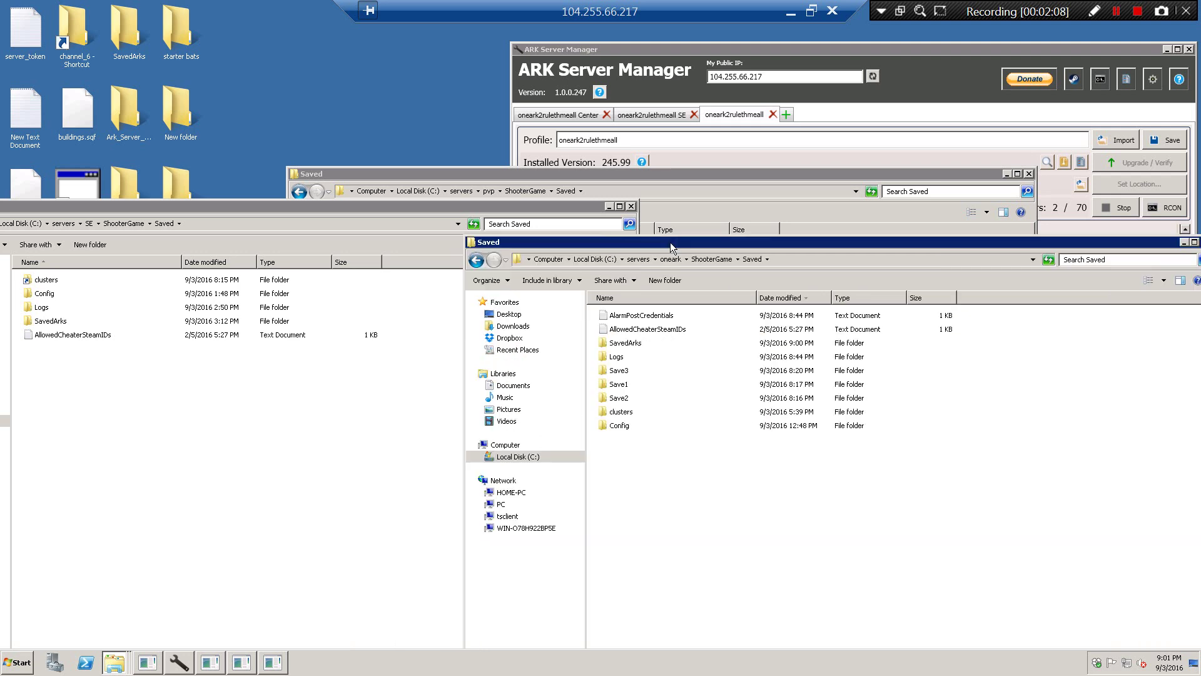
Examine the Pick Link Source option for oneark's clusters folder, and check the SE server's Saved folder for link-creation options
click(624, 414)
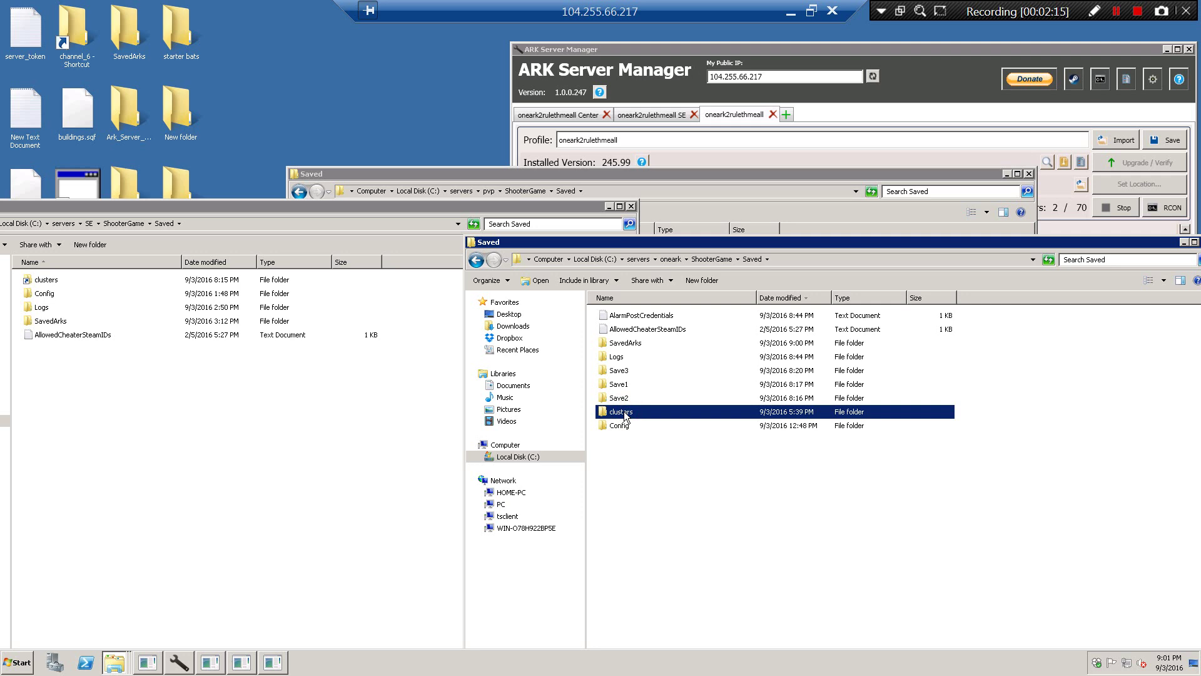
right_click(624, 416)
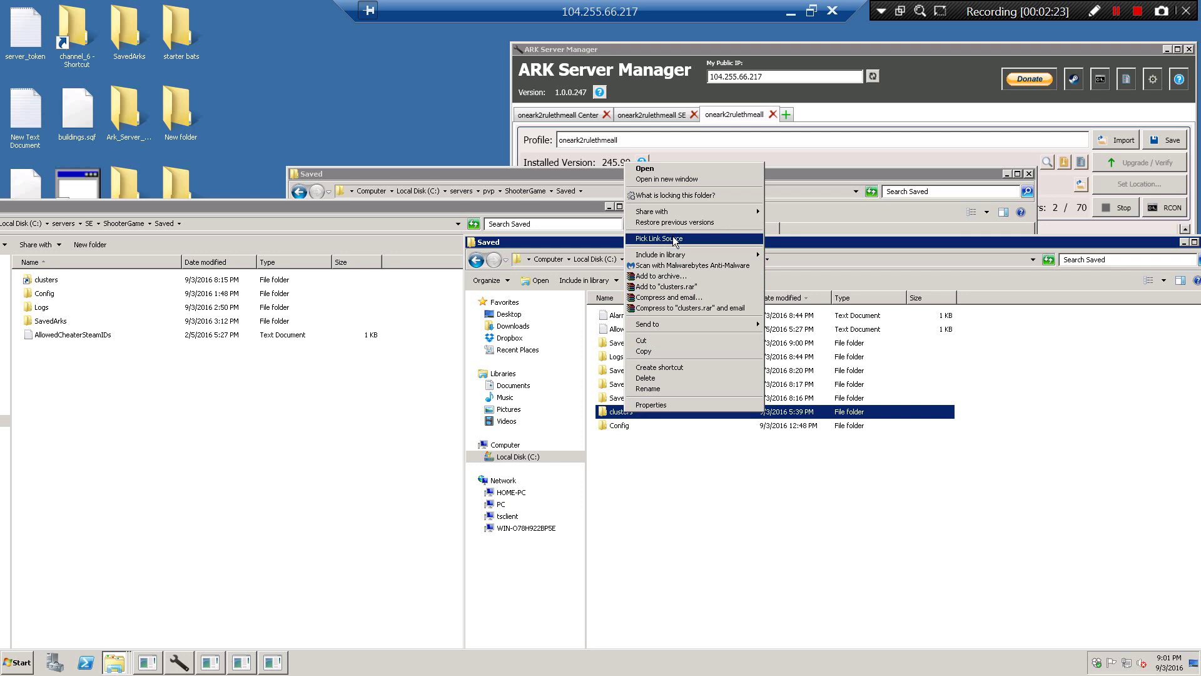
click(275, 205)
drag(275, 206, 675, 208)
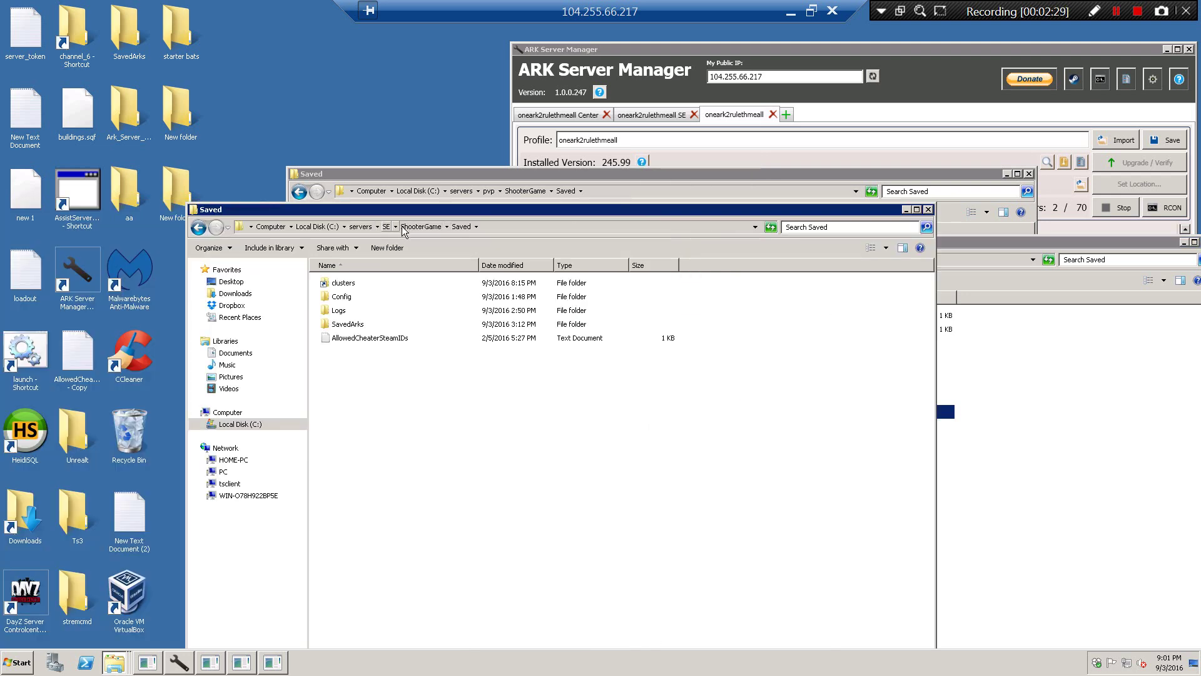
right_click(350, 398)
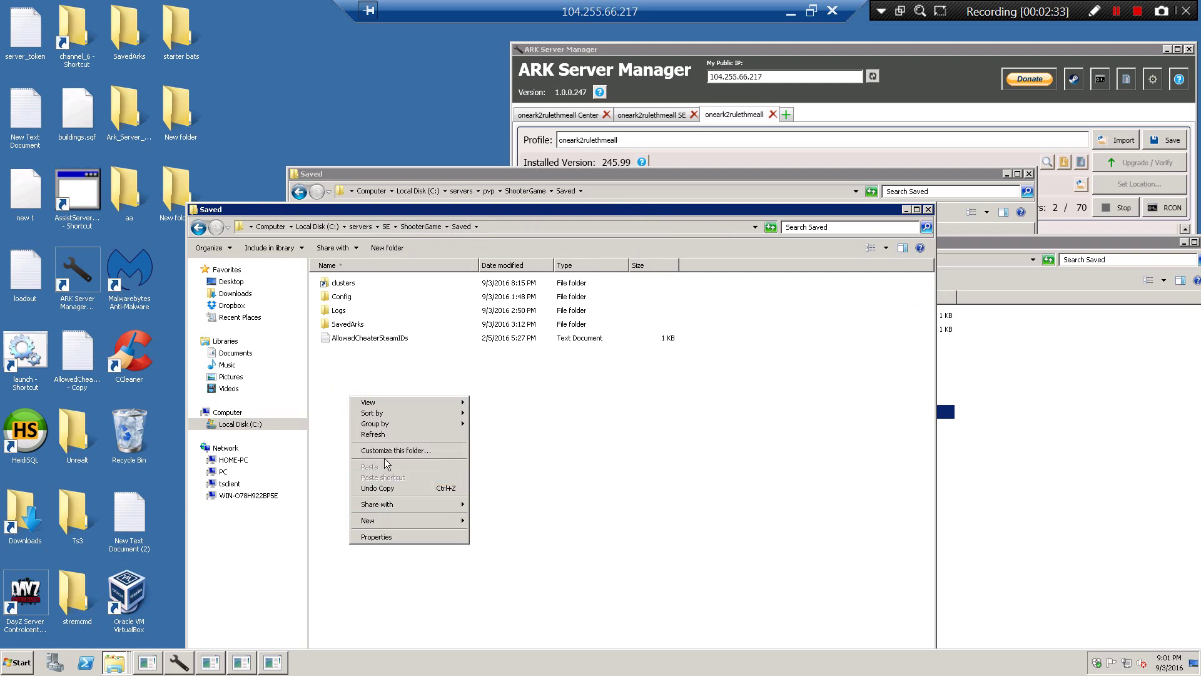
right_click(345, 365)
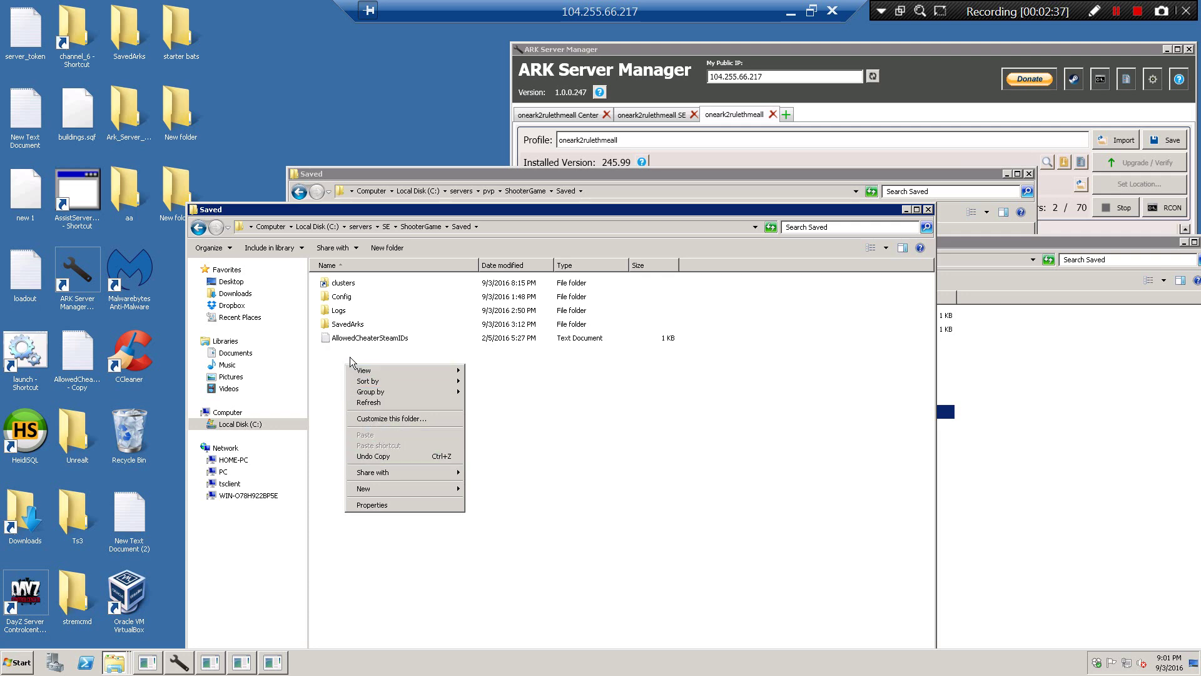
Pick the clusters folder in oneark's Saved folder as the link source
click(986, 253)
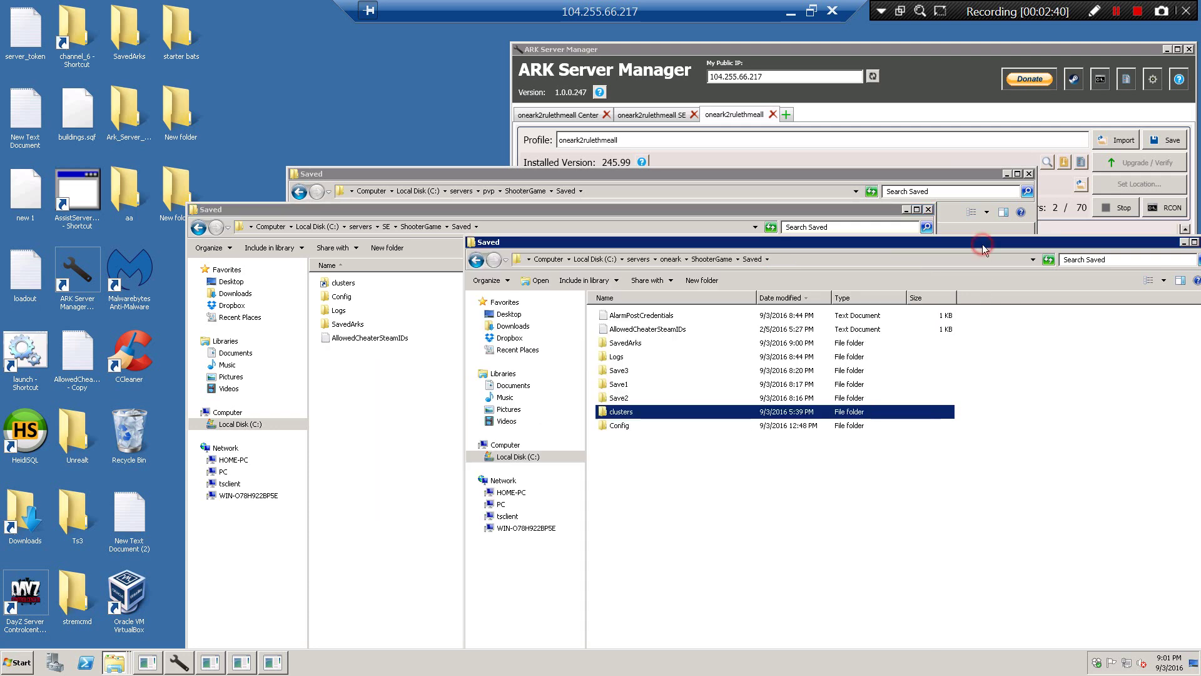
right_click(613, 416)
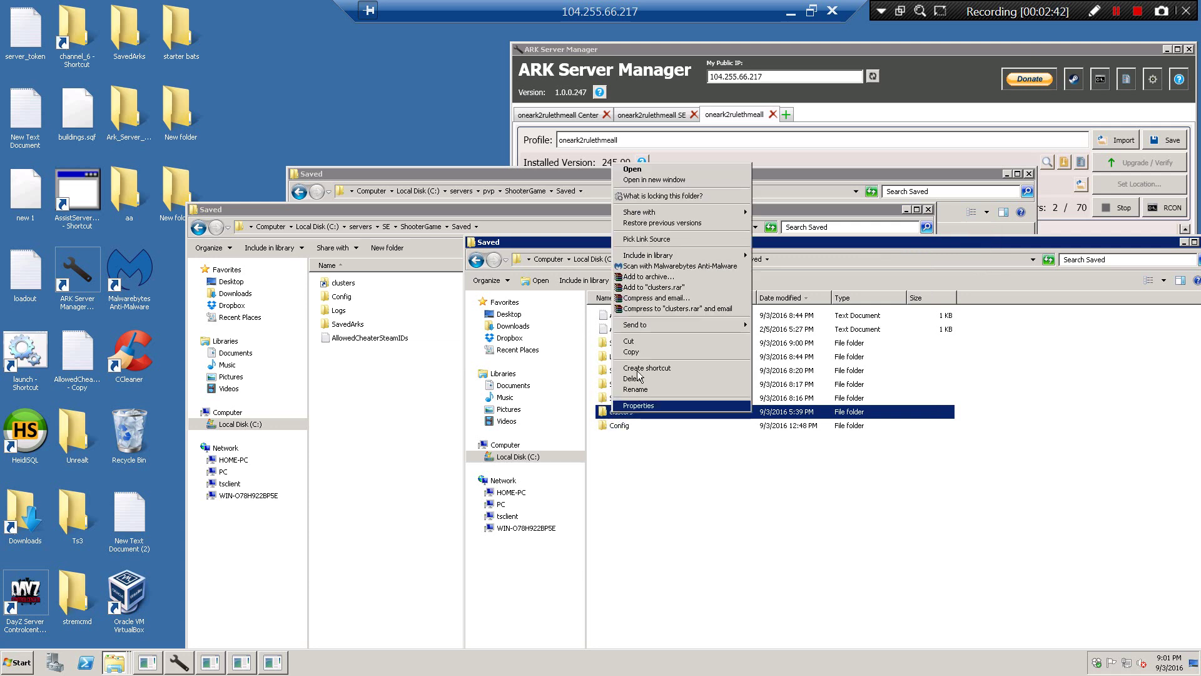
click(665, 242)
Show the Drop As link types for the SE server's Saved folder, dismiss them, and bring oneark's Saved folder back into view
right_click(358, 389)
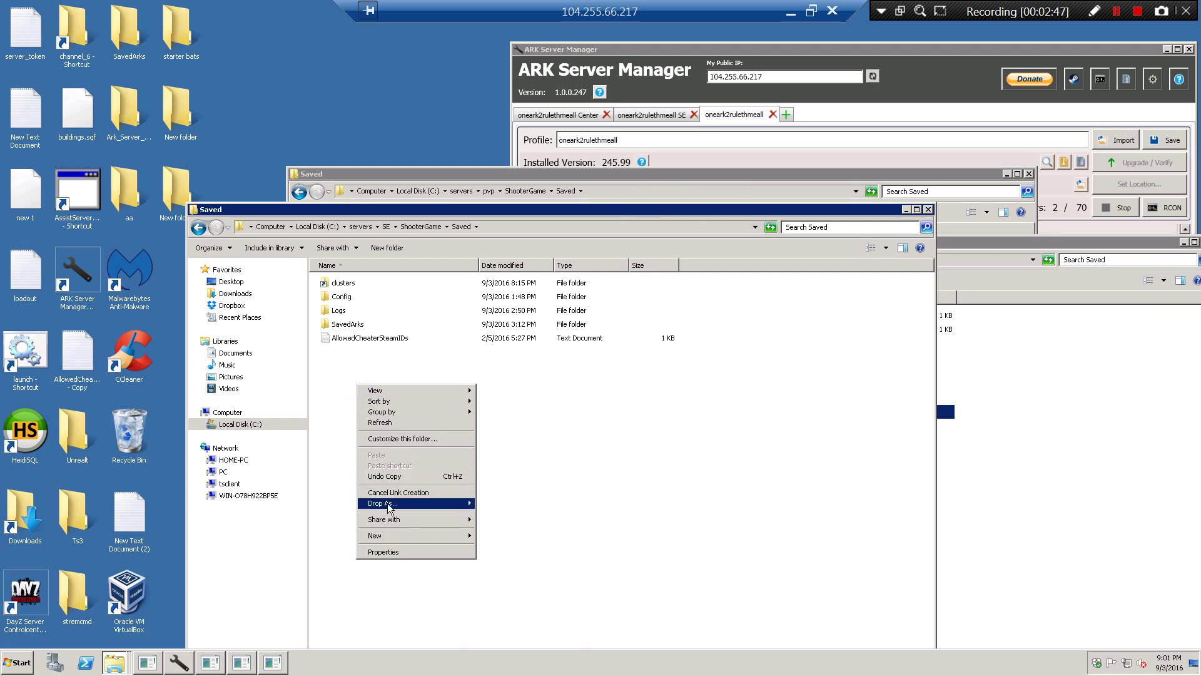
mouse_move(388, 507)
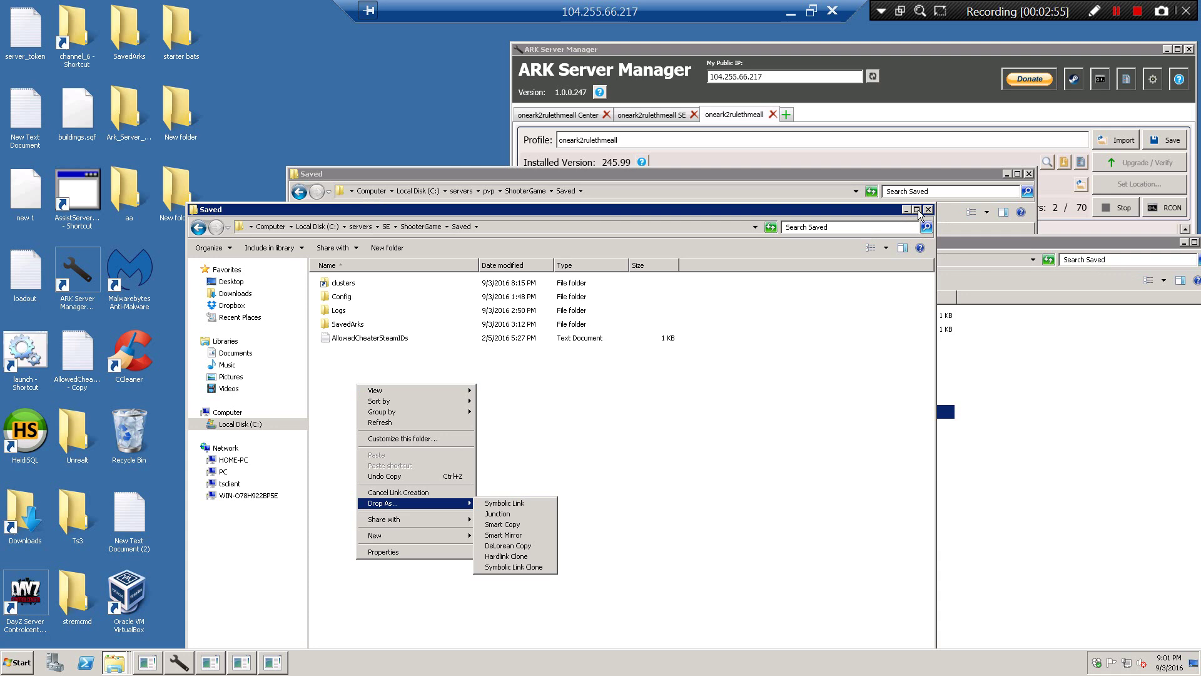
click(809, 209)
drag(809, 209, 636, 232)
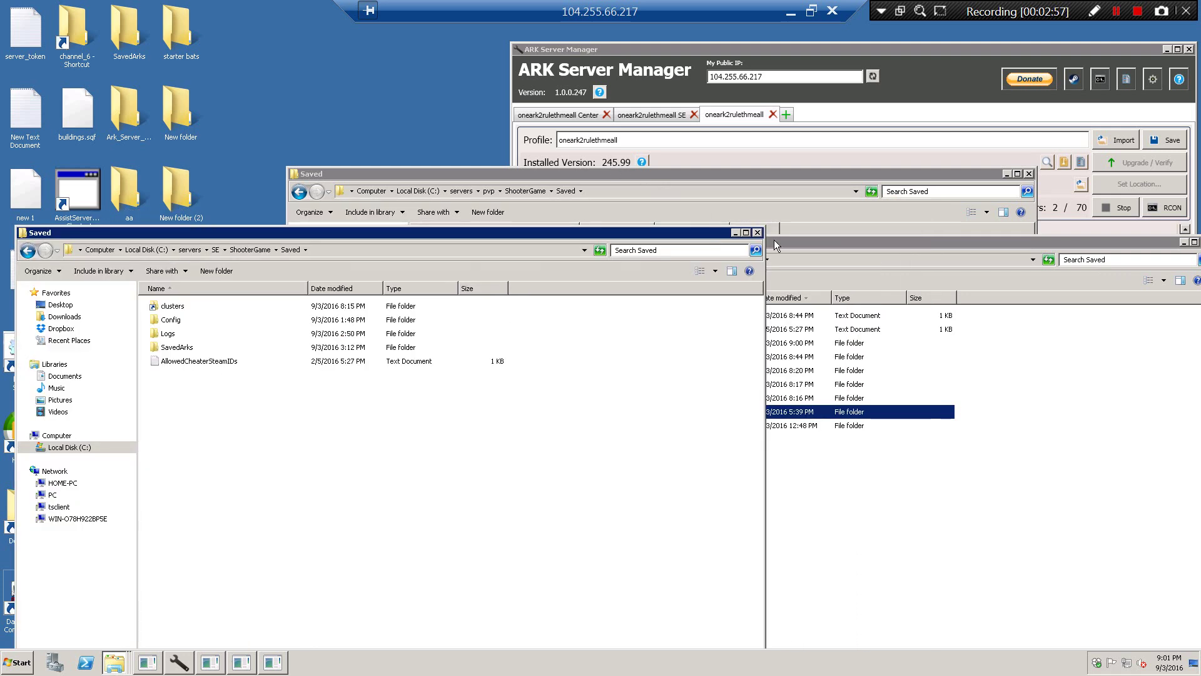
click(955, 505)
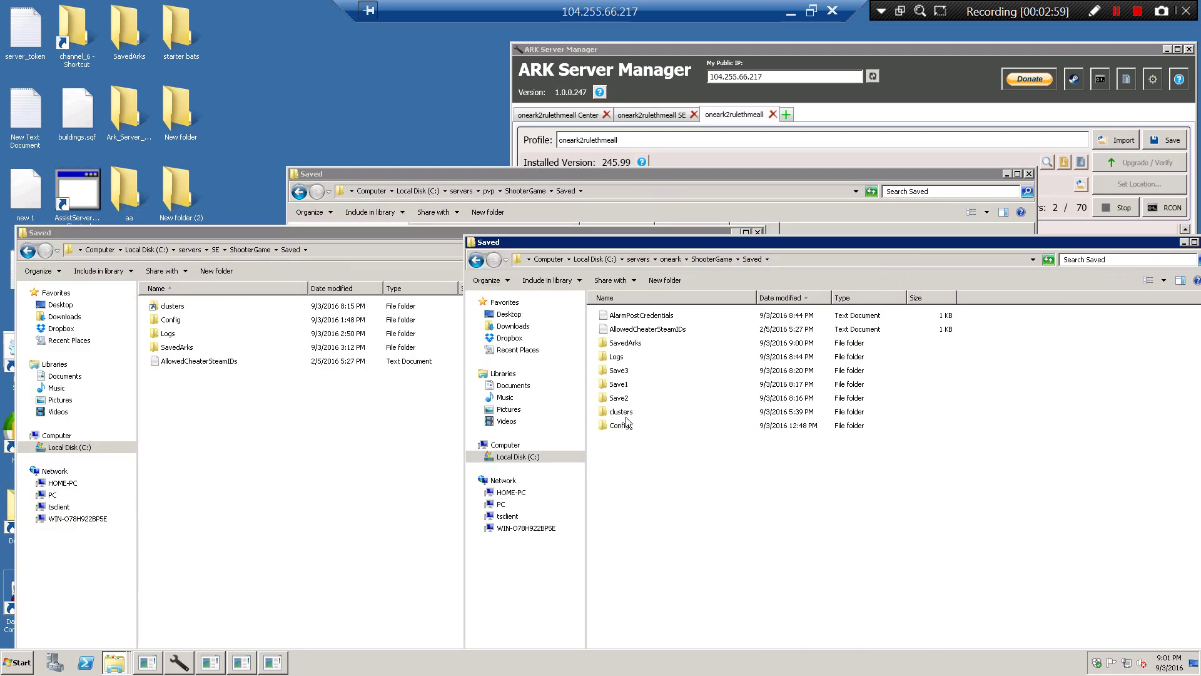
Bring the pvp server's Saved folder forward and check the Drop As option in its empty area
click(483, 171)
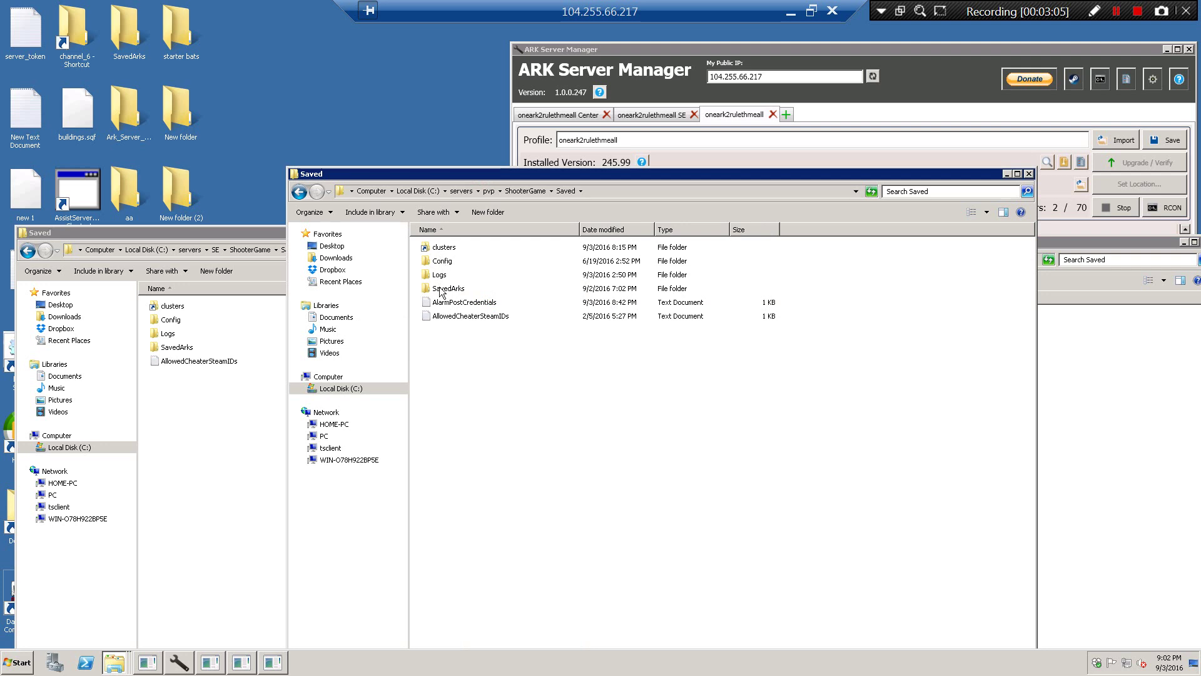
right_click(480, 398)
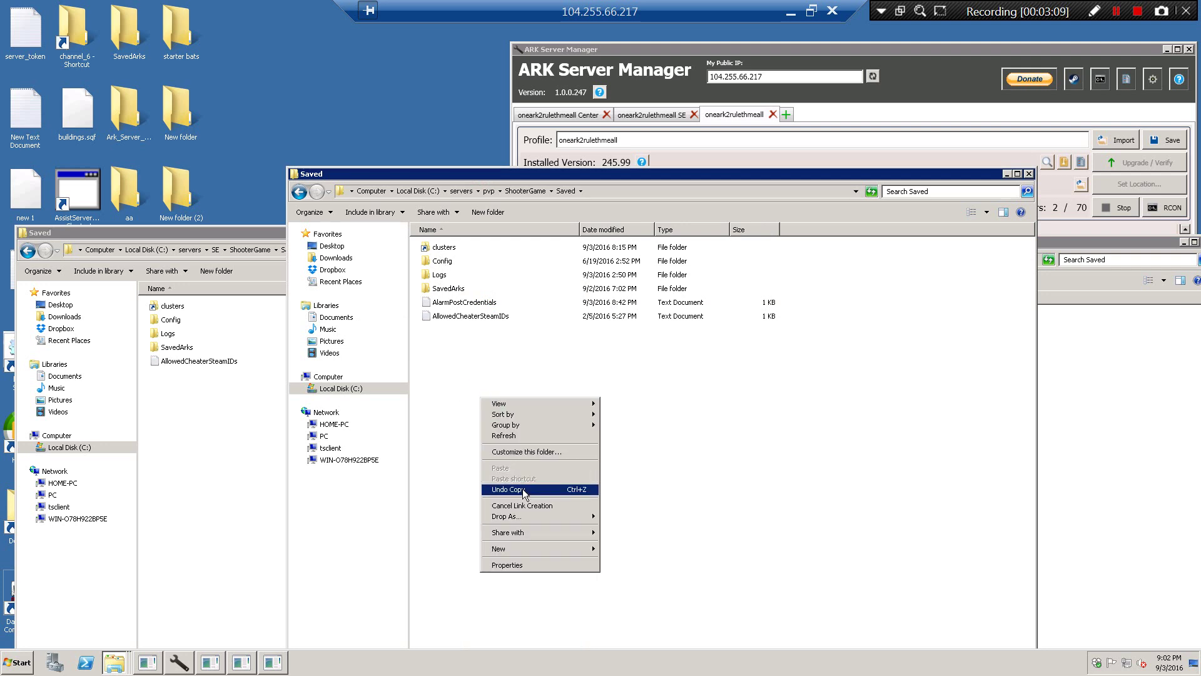
mouse_move(519, 517)
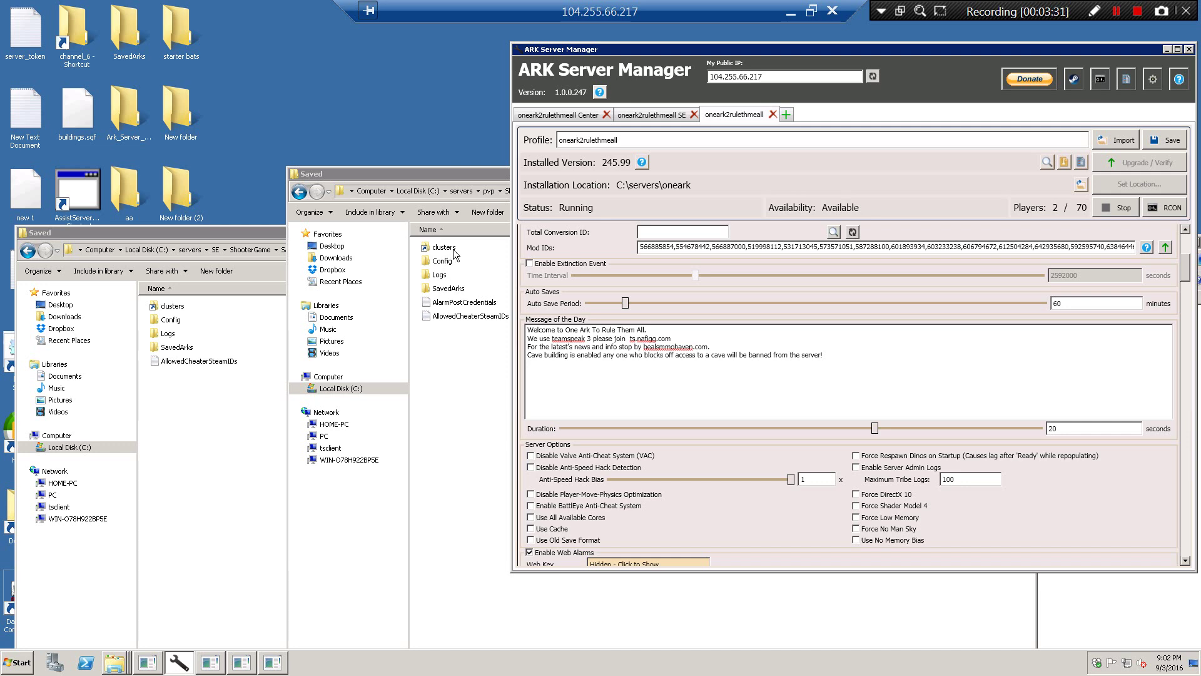
Bring the pvp, oneark and SE servers' Saved folders forward to compare their clusters folders, and close the stray PowerShell window
click(455, 176)
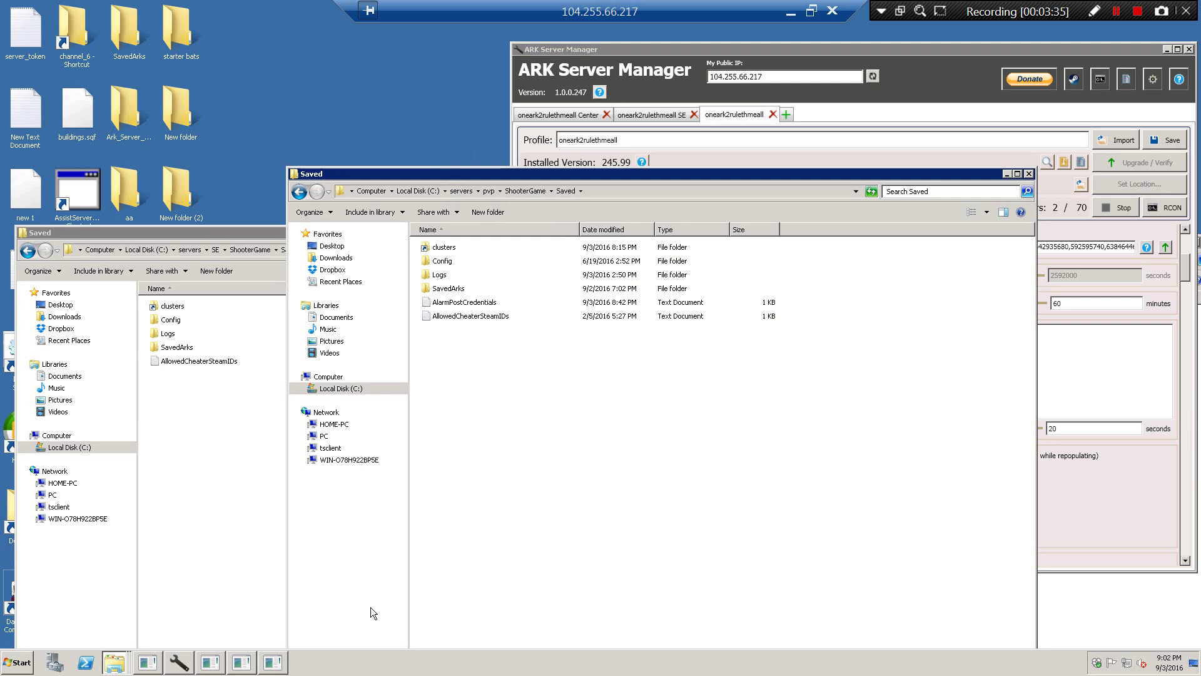
click(86, 662)
mouse_move(113, 662)
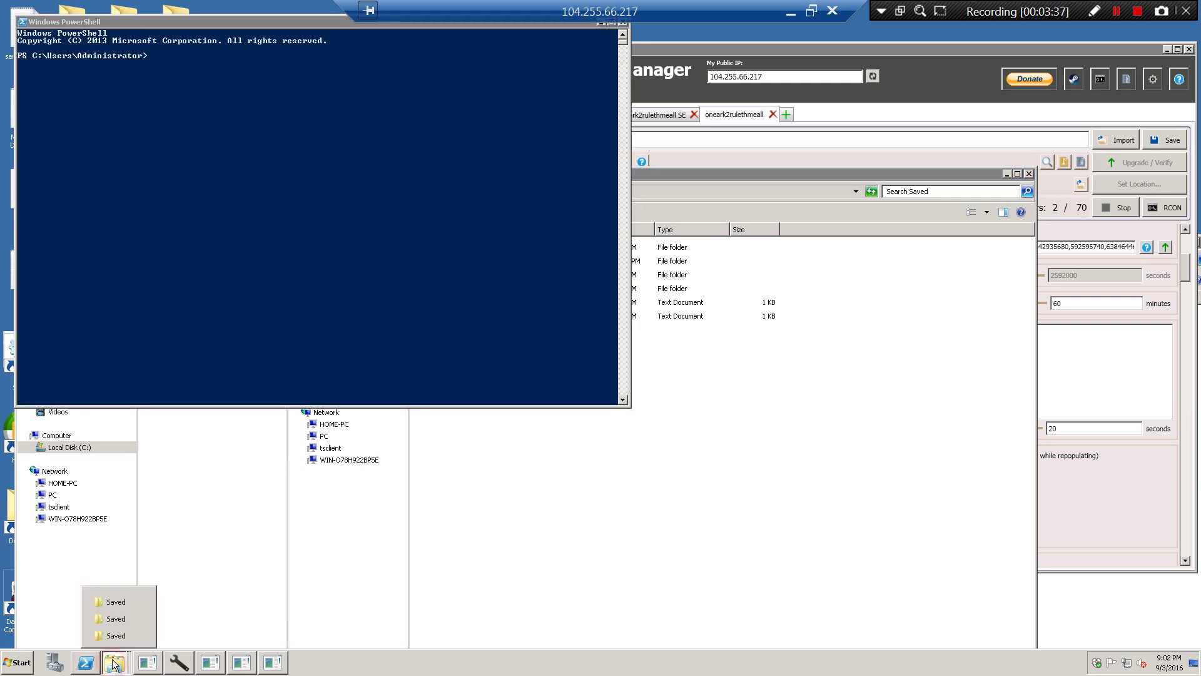
click(117, 601)
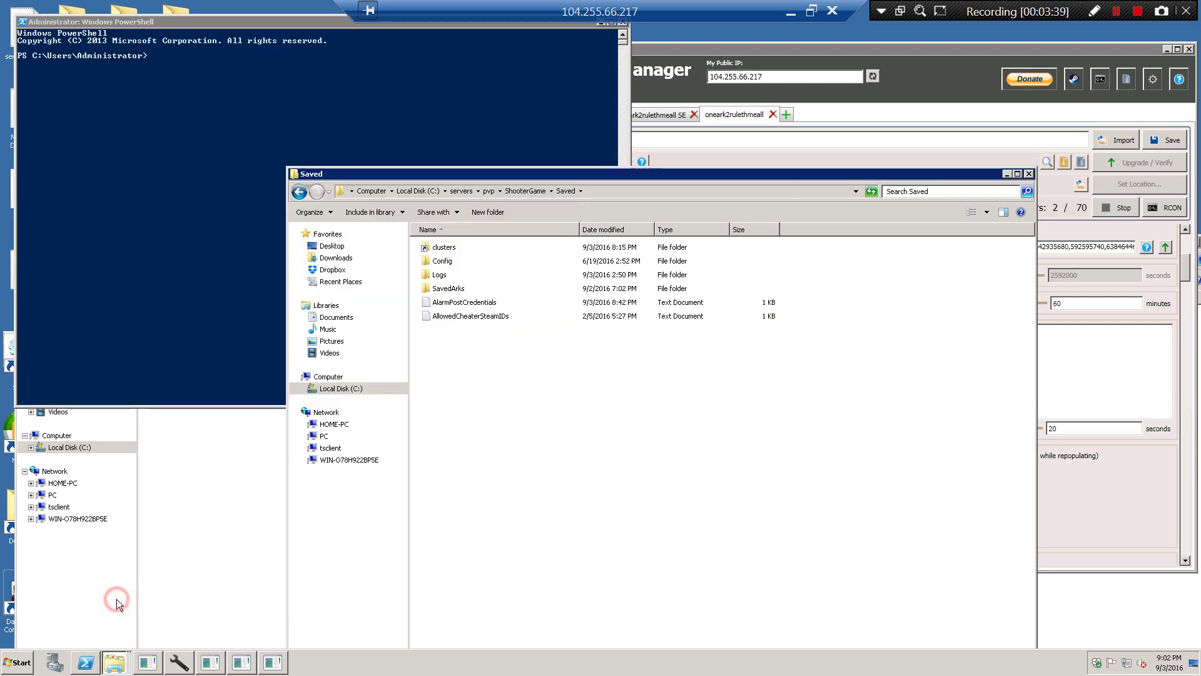
click(120, 667)
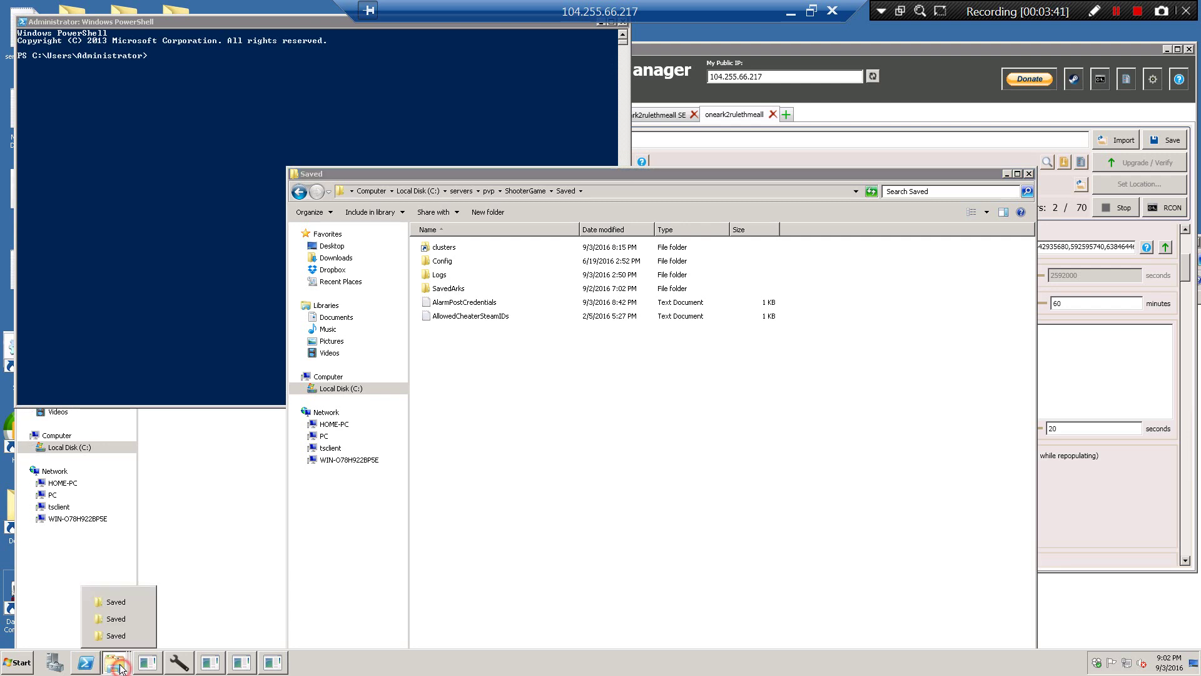
click(114, 635)
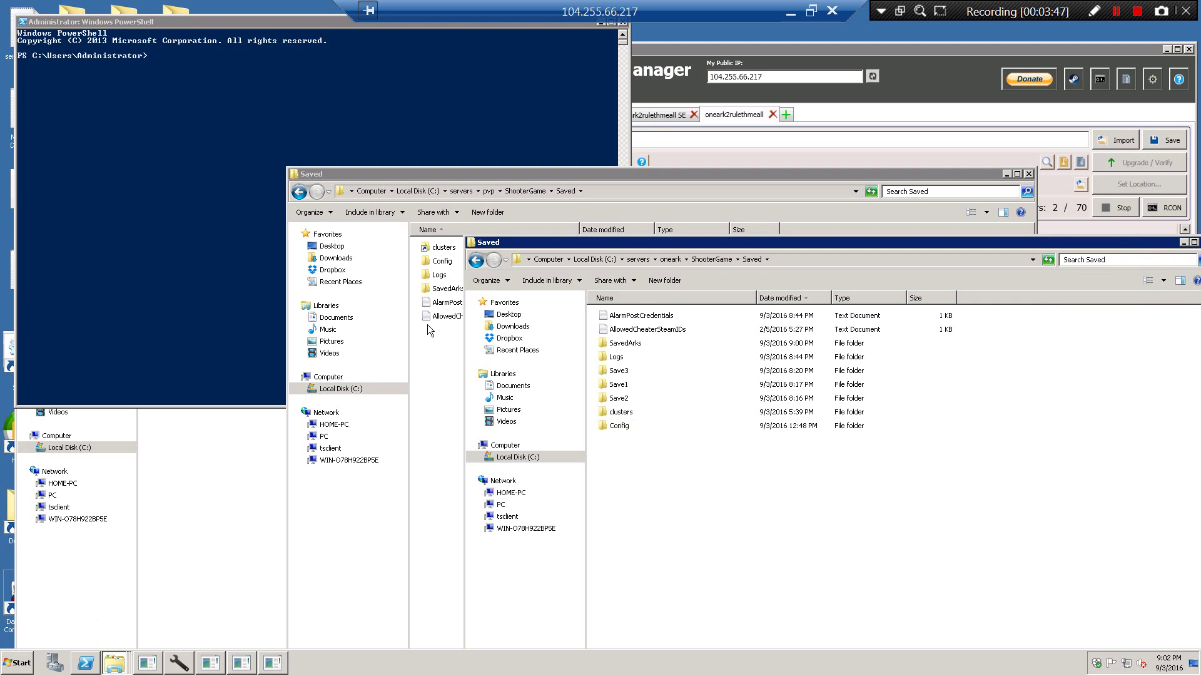
click(257, 496)
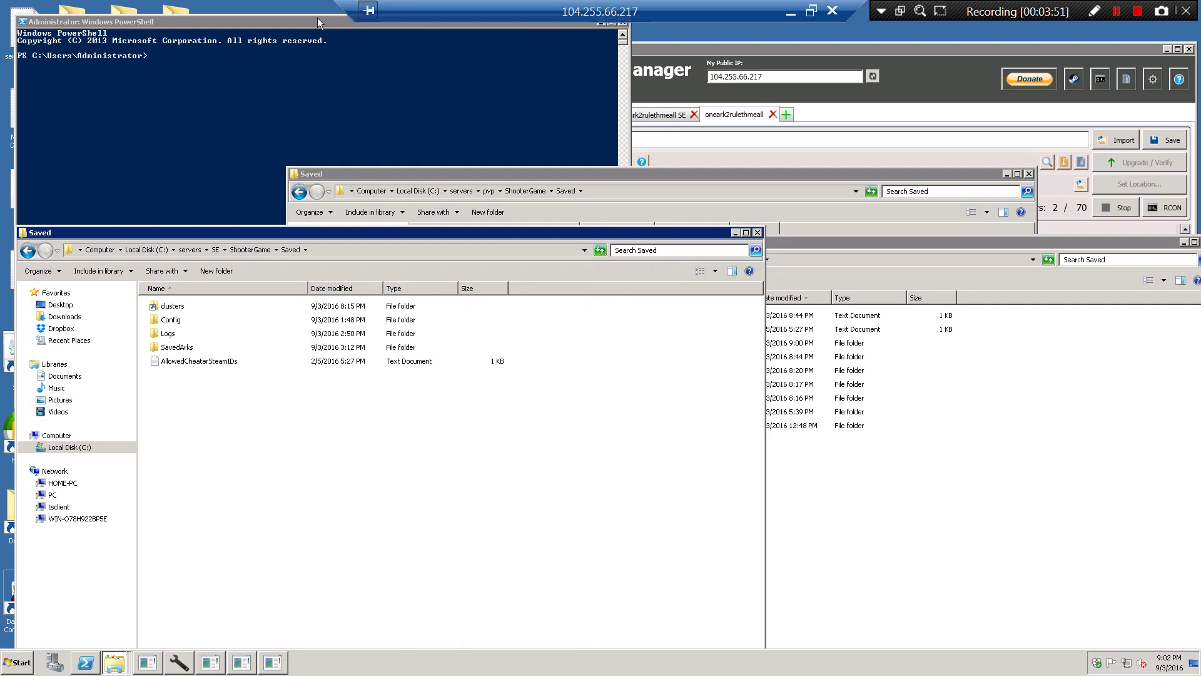
drag(318, 17, 326, 118)
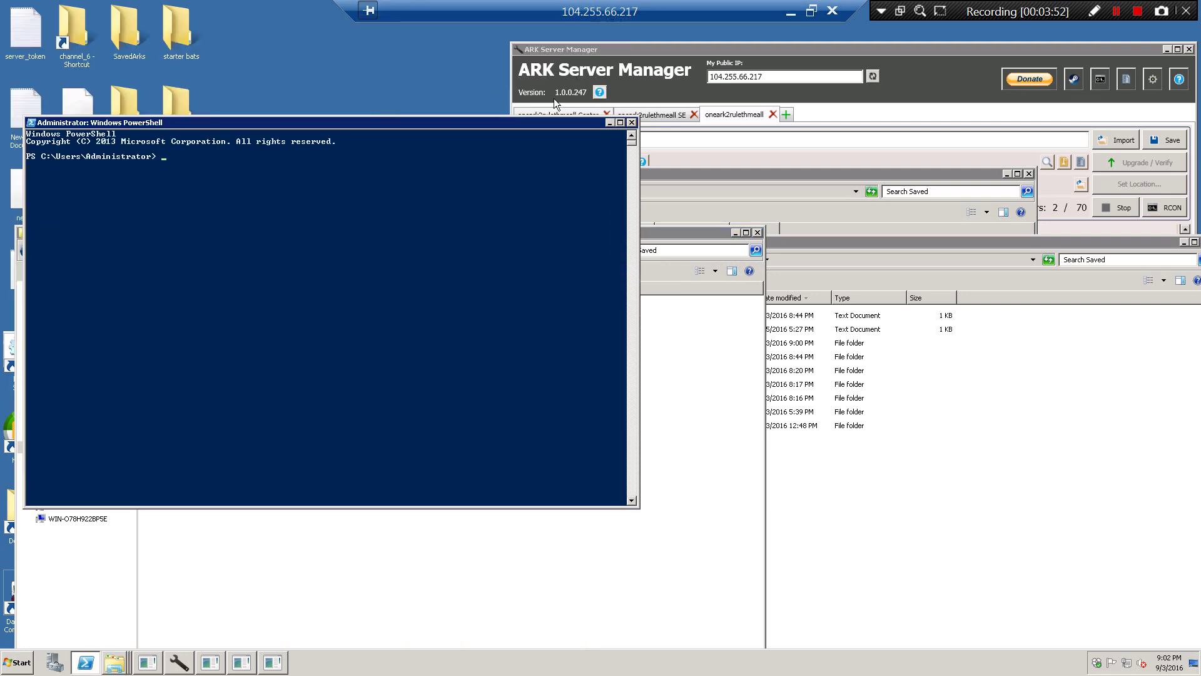
click(633, 121)
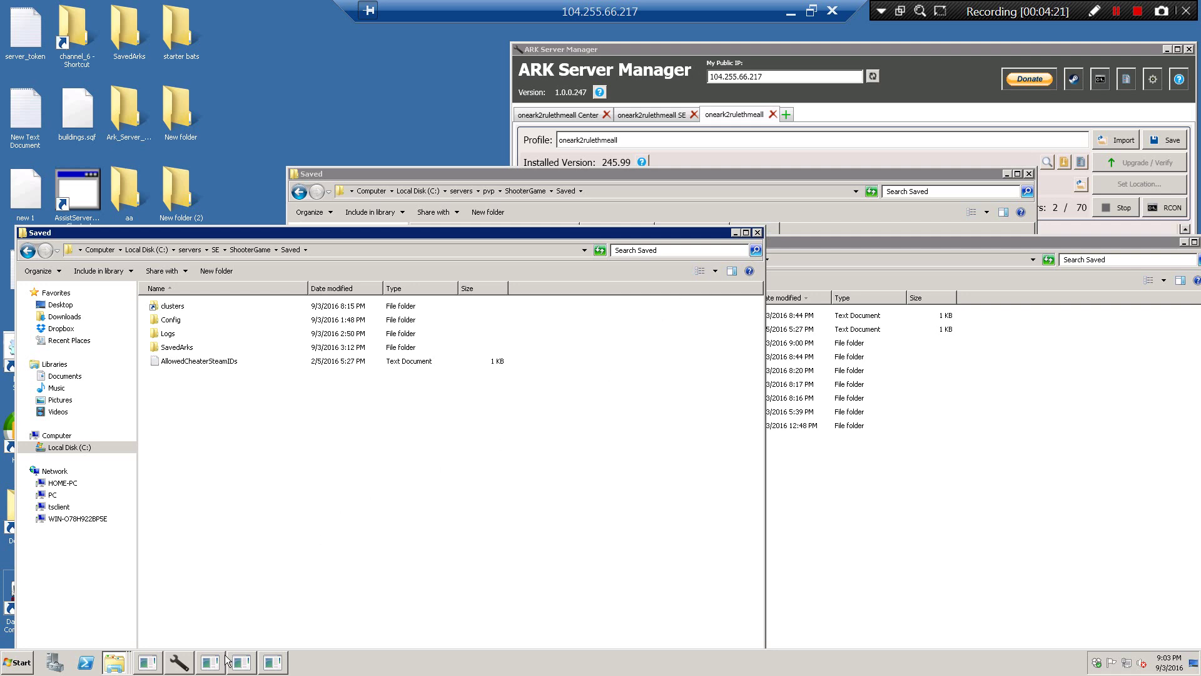
Minimize the remote desktop session and switch to the running ARK: Survival Evolved game
click(793, 13)
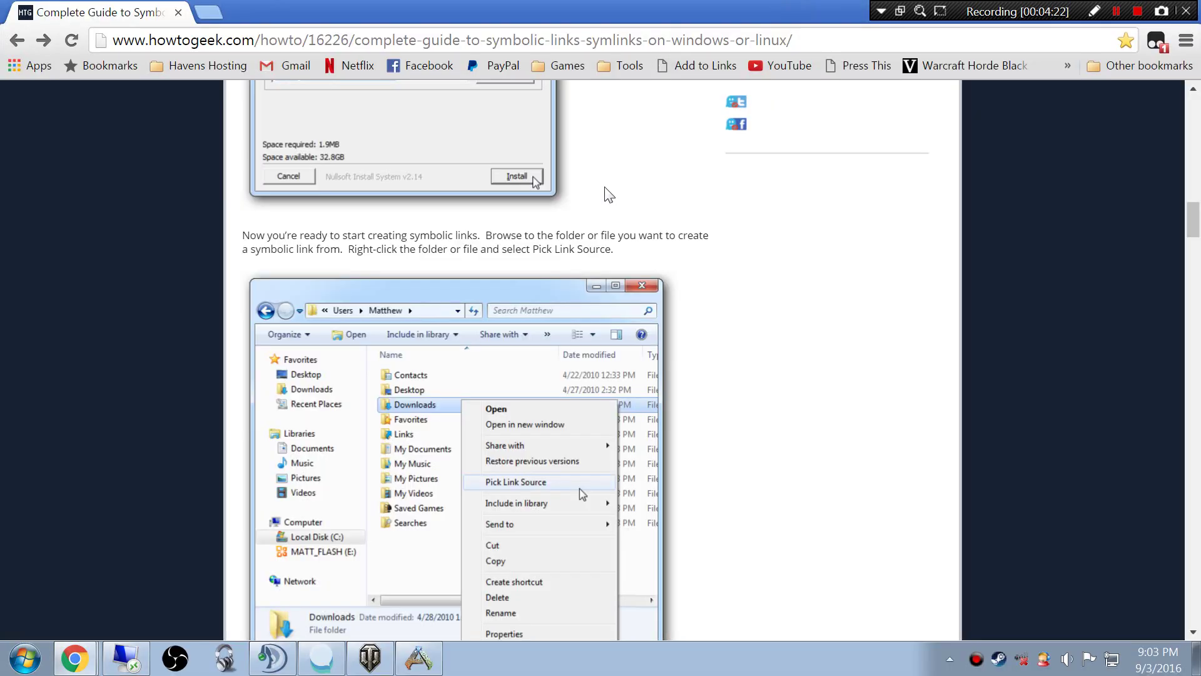
click(415, 657)
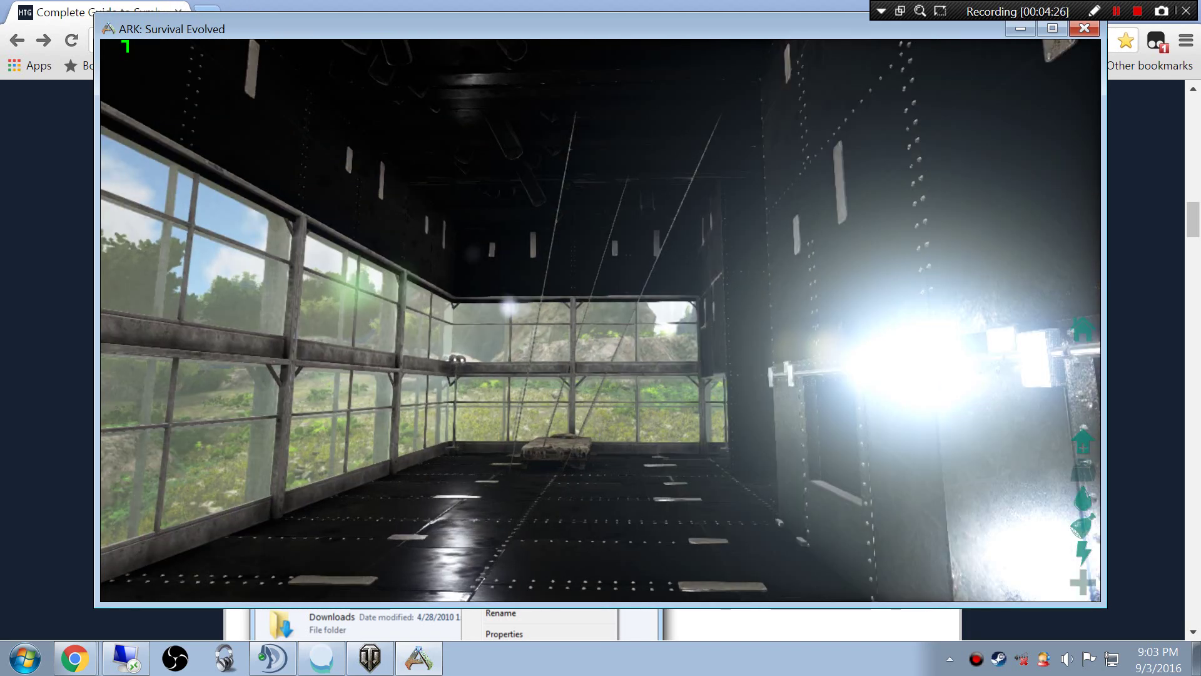
key(w)
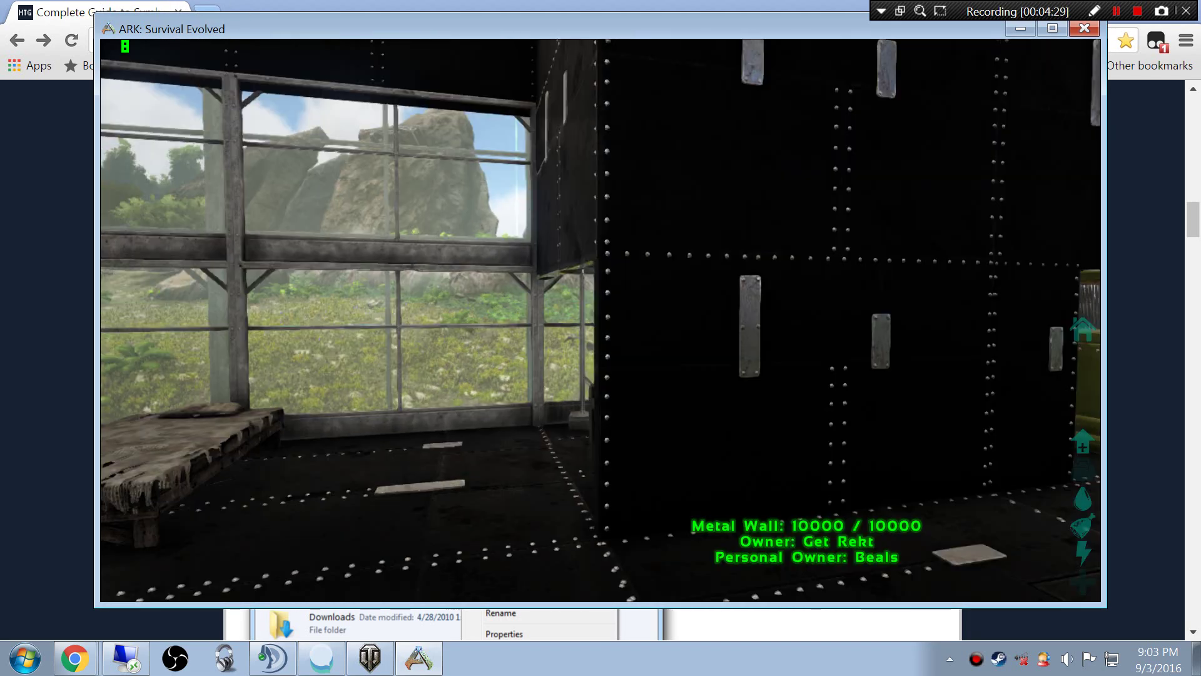
key(w)
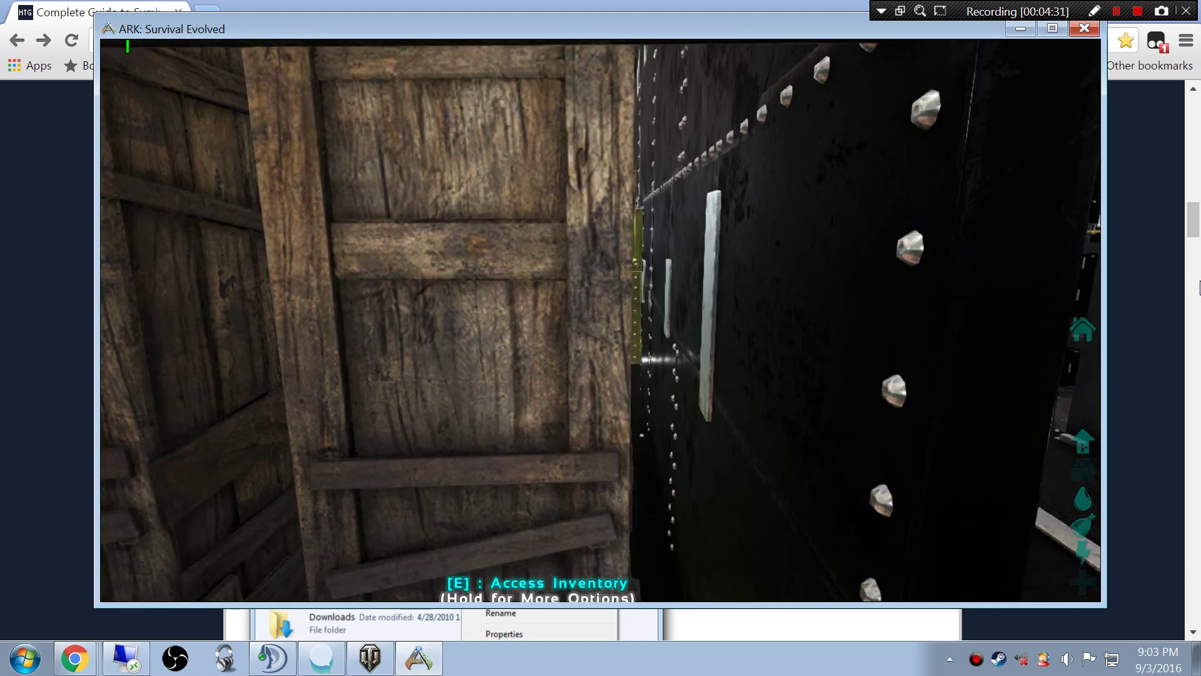
key(w)
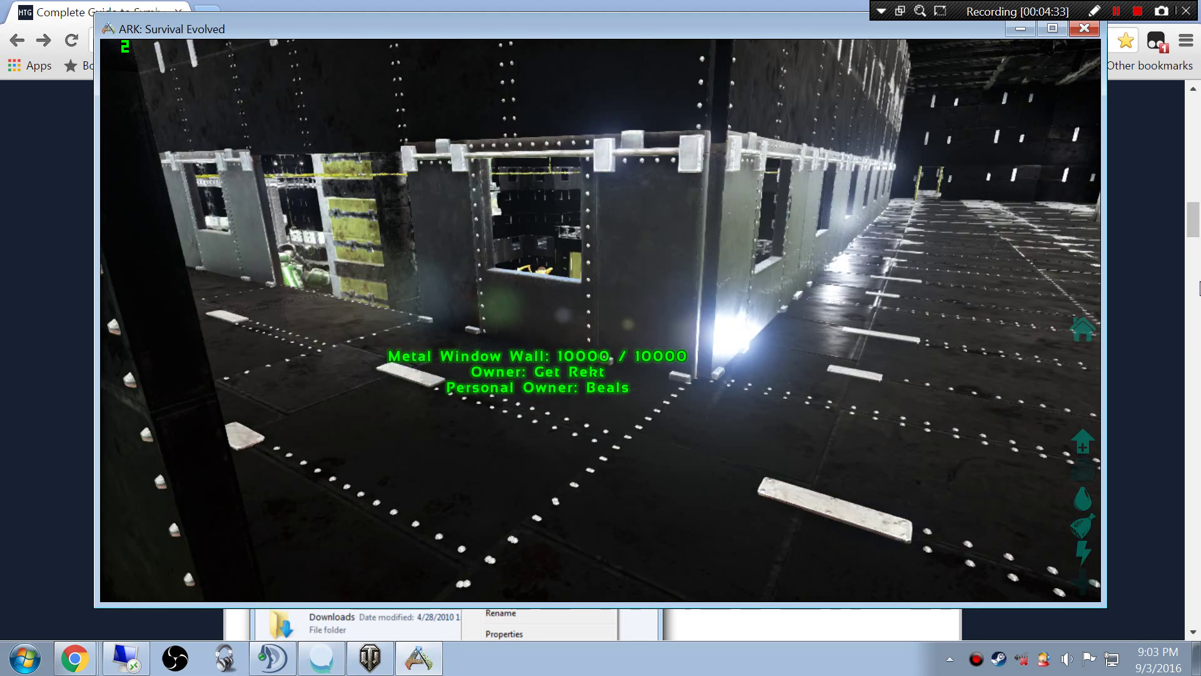
key(w)
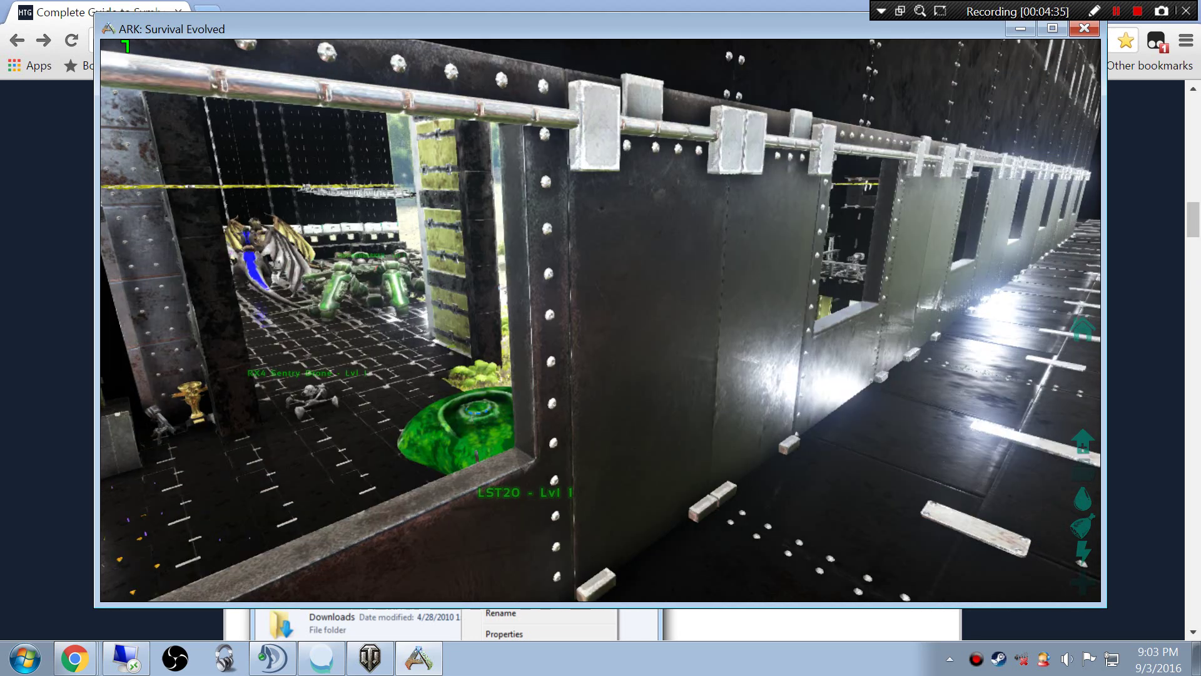
key(w)
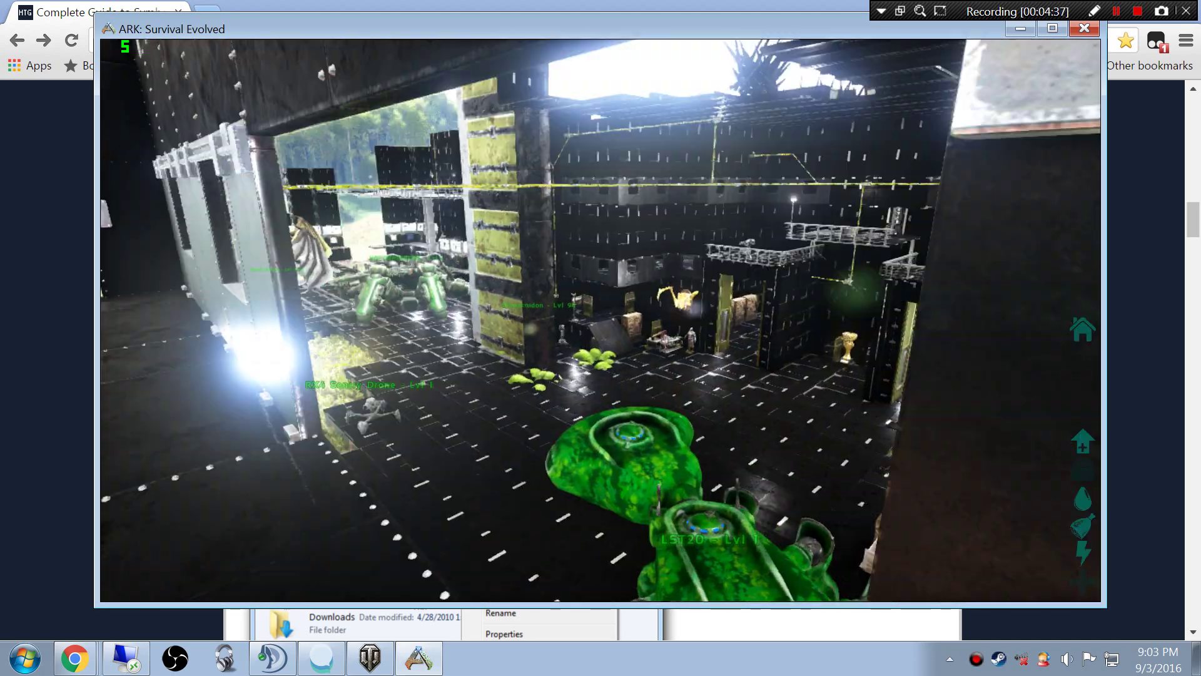
key(w)
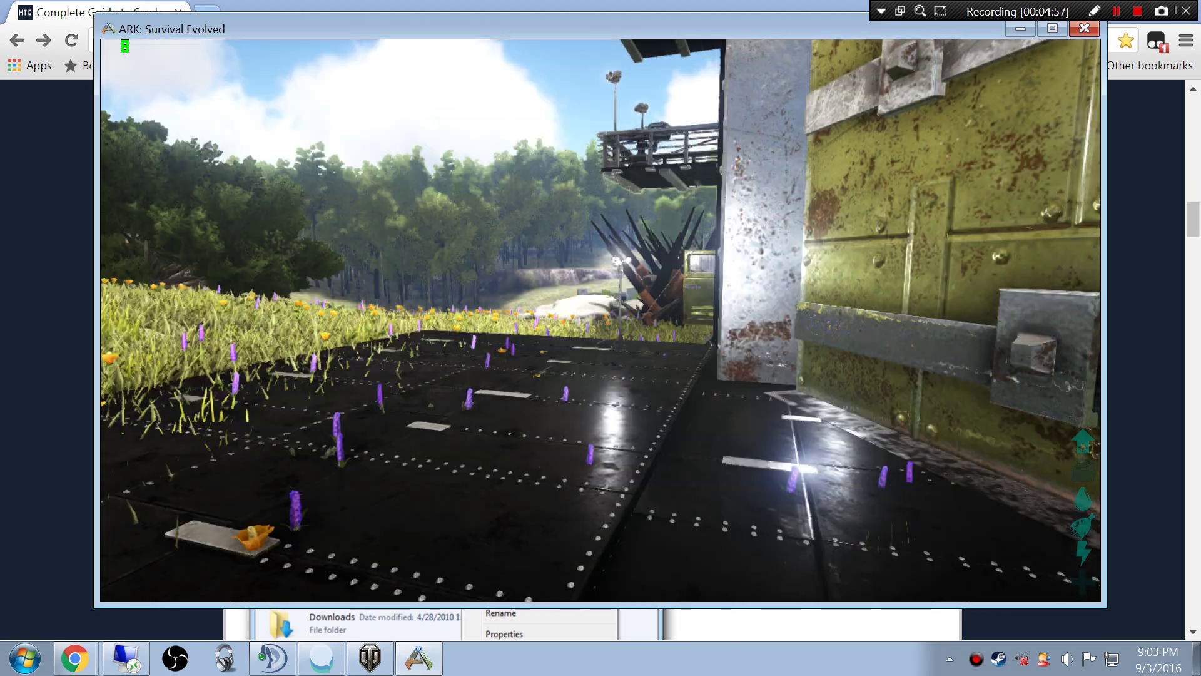
key(s)
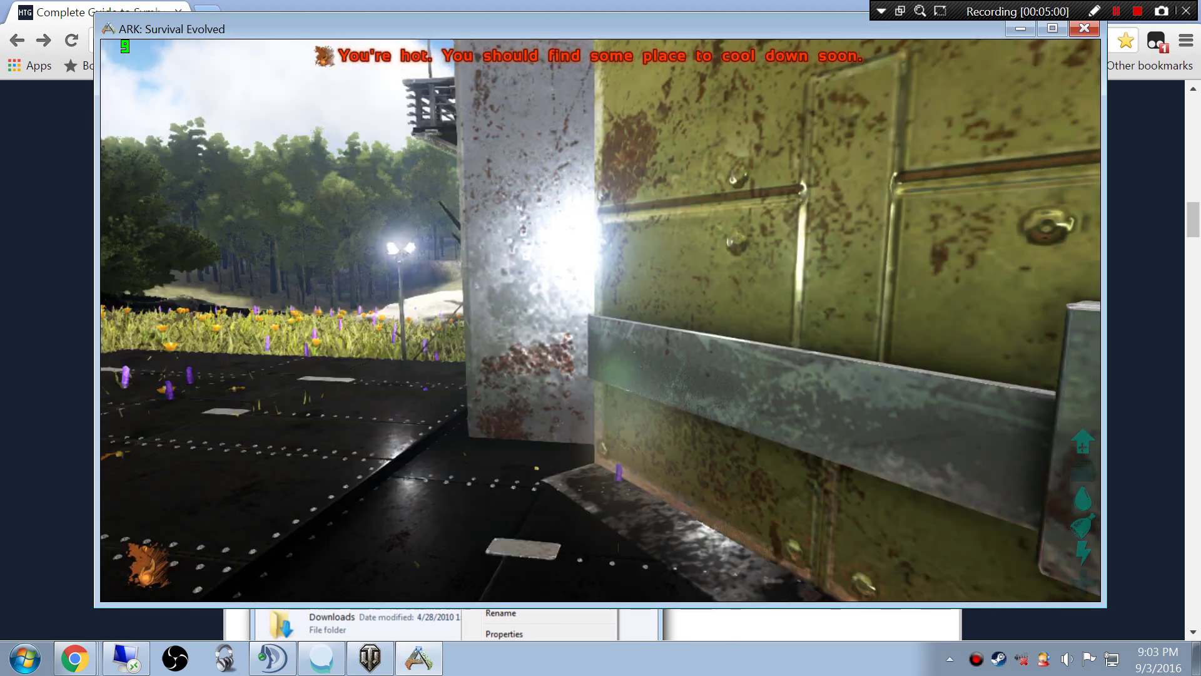
mouse_move(600, 320)
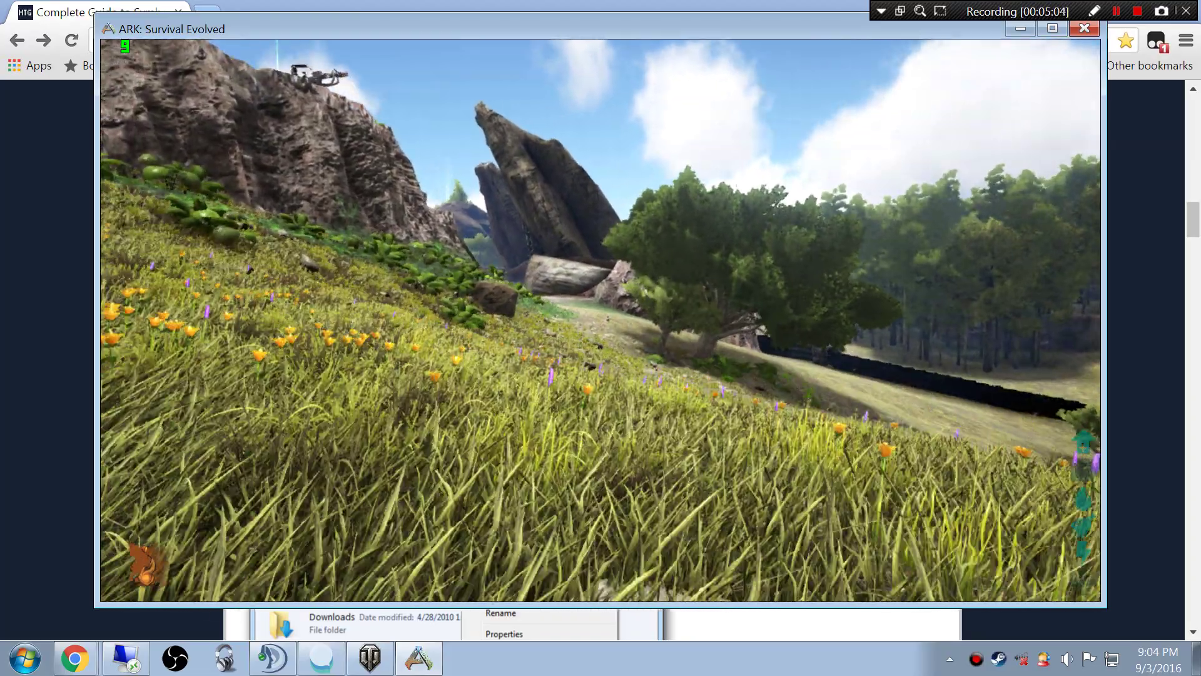
key(w)
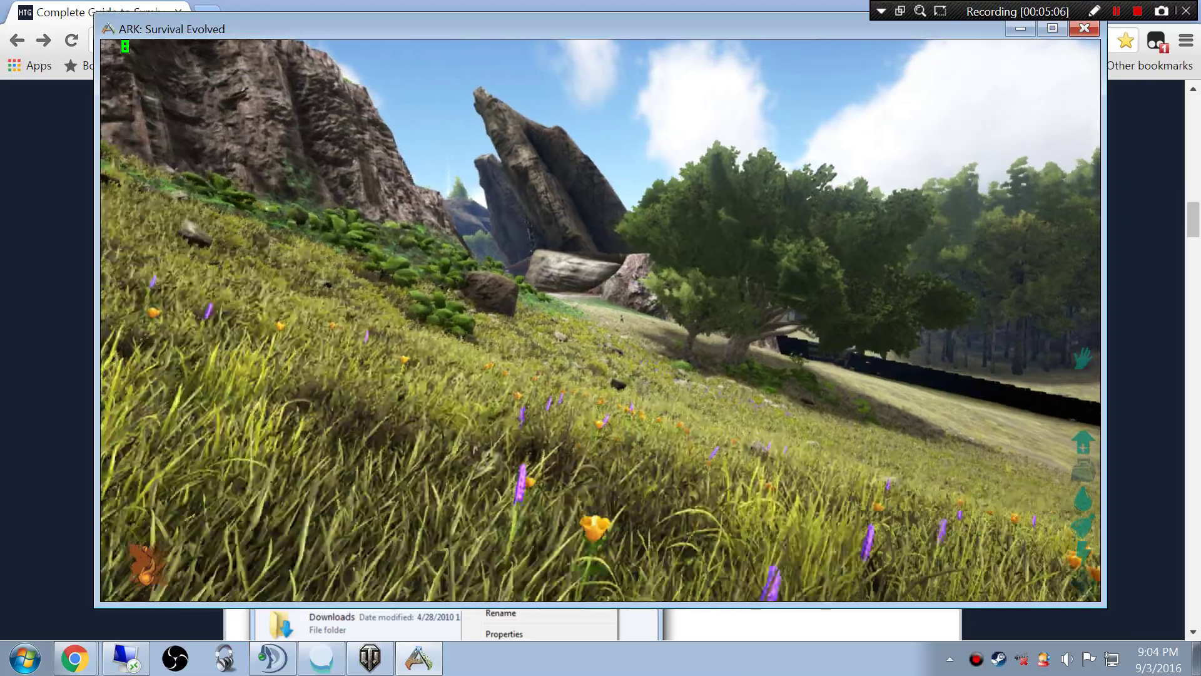
key(w)
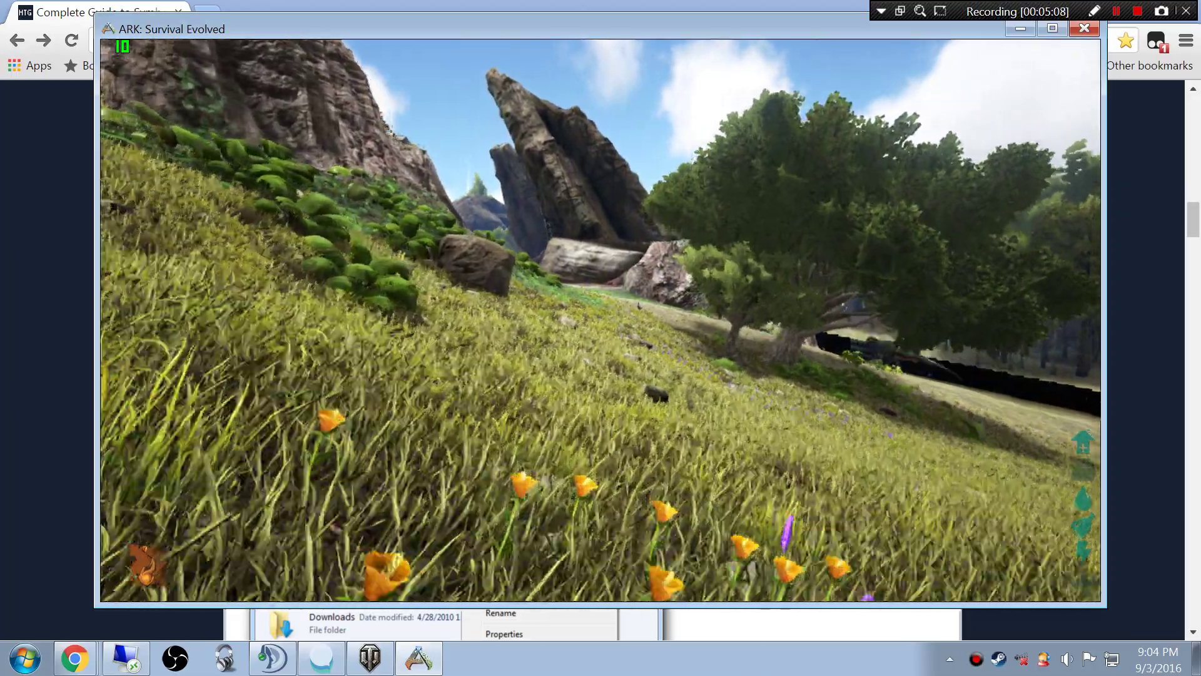
key(w)
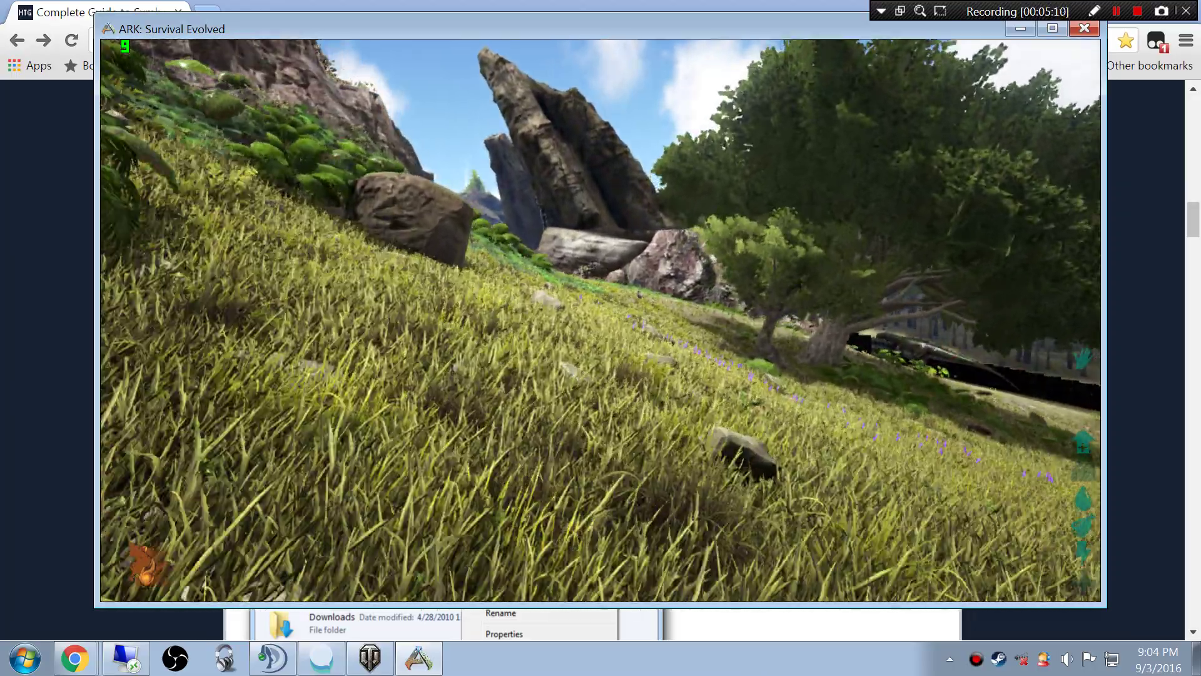
key(w)
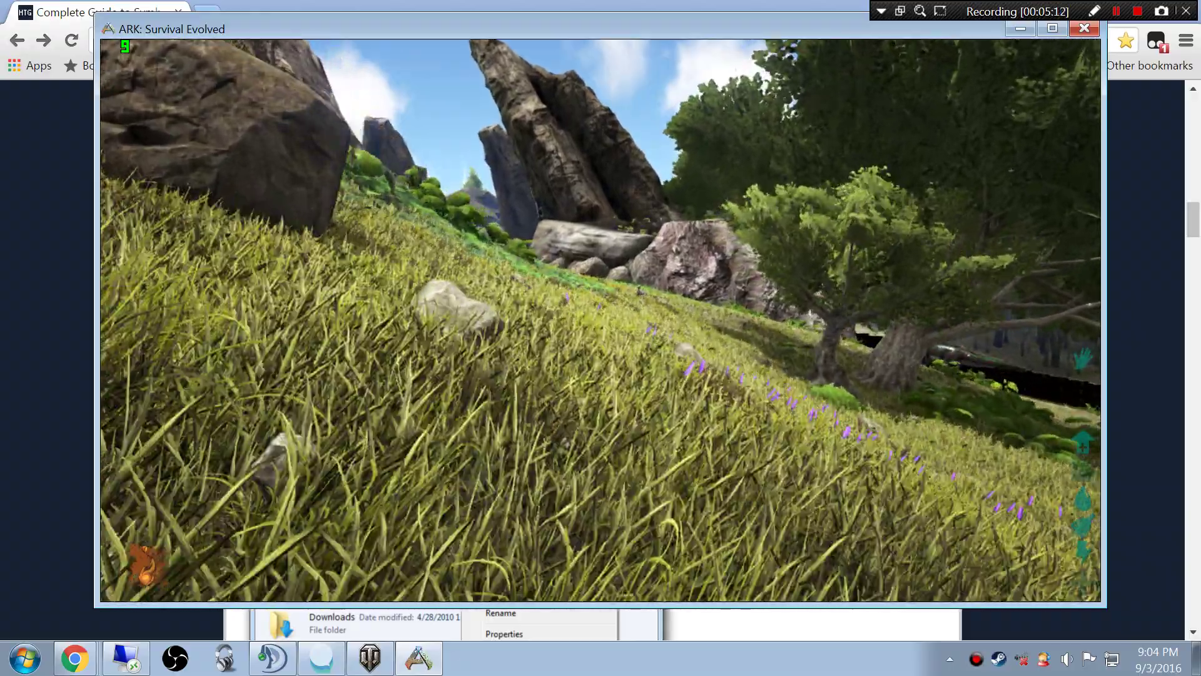
key(w)
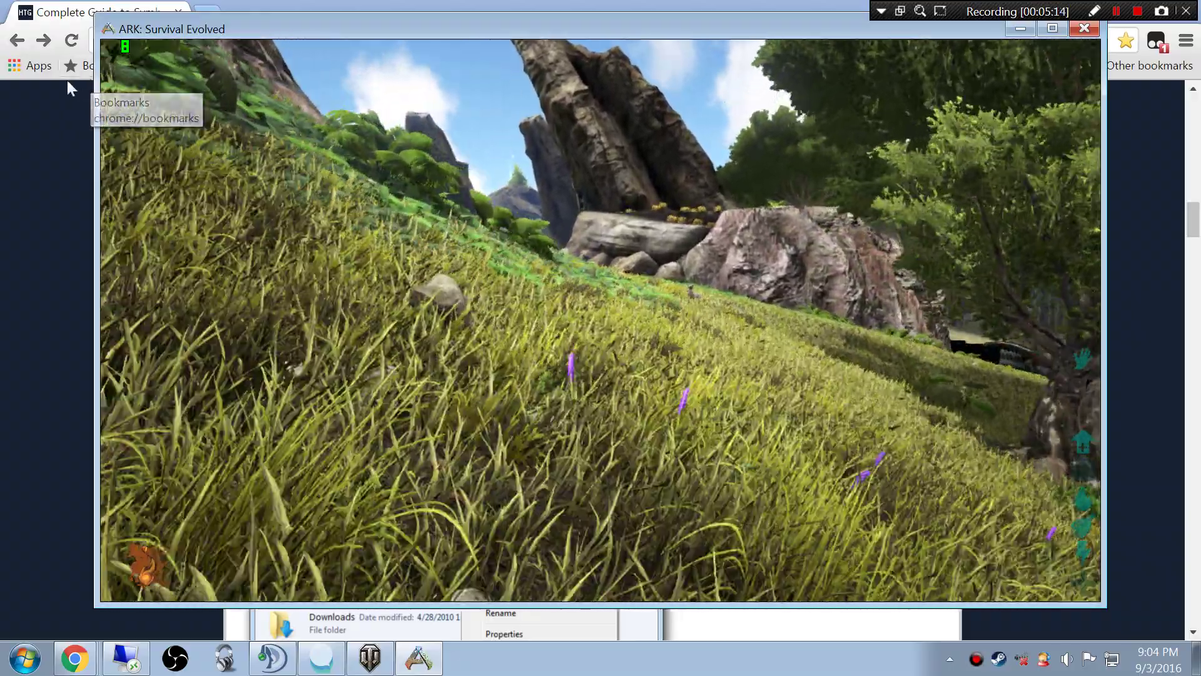
key(w)
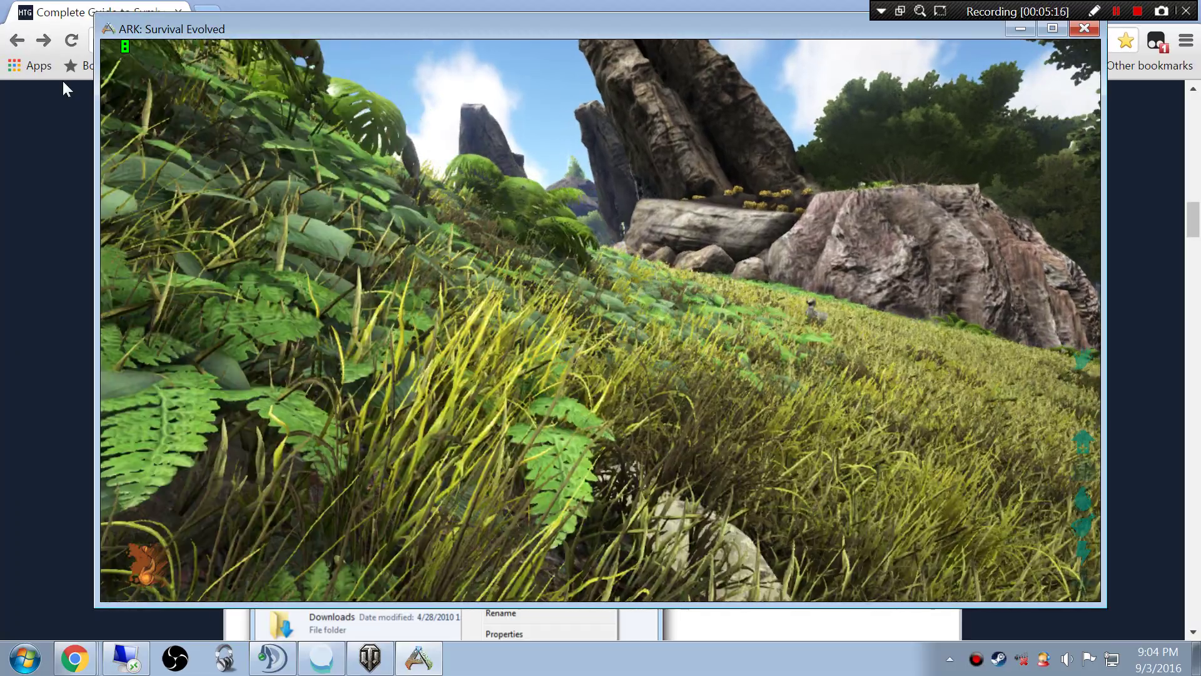
key(w)
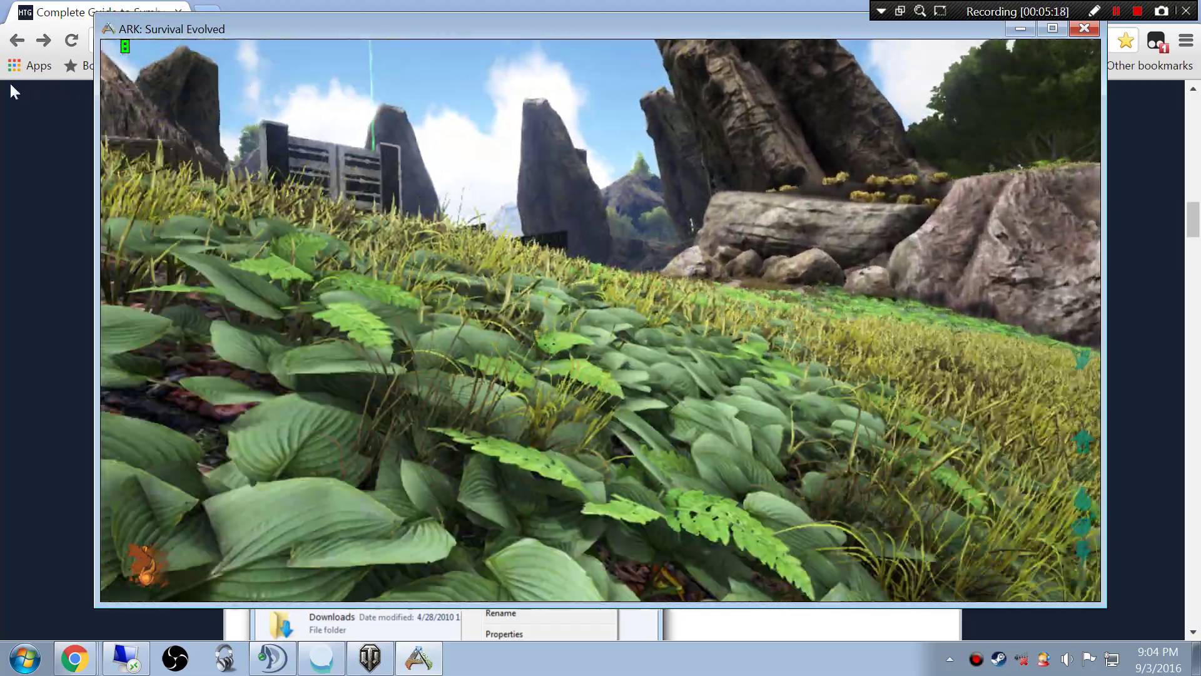
key(w)
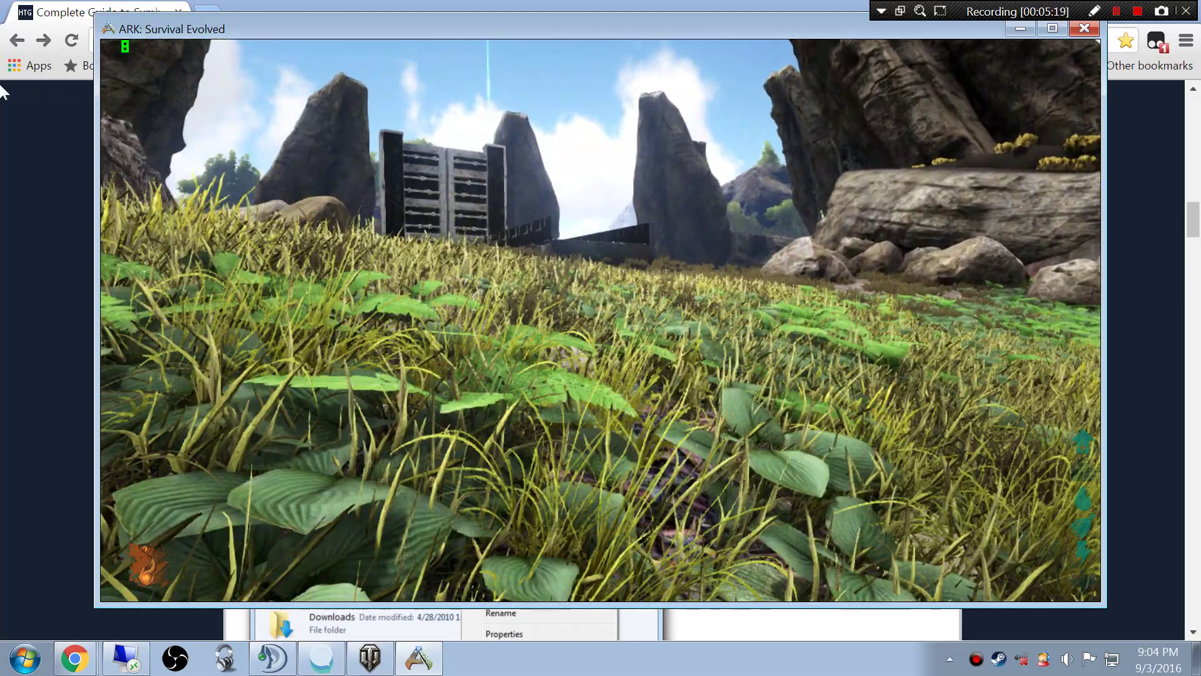
key(w)
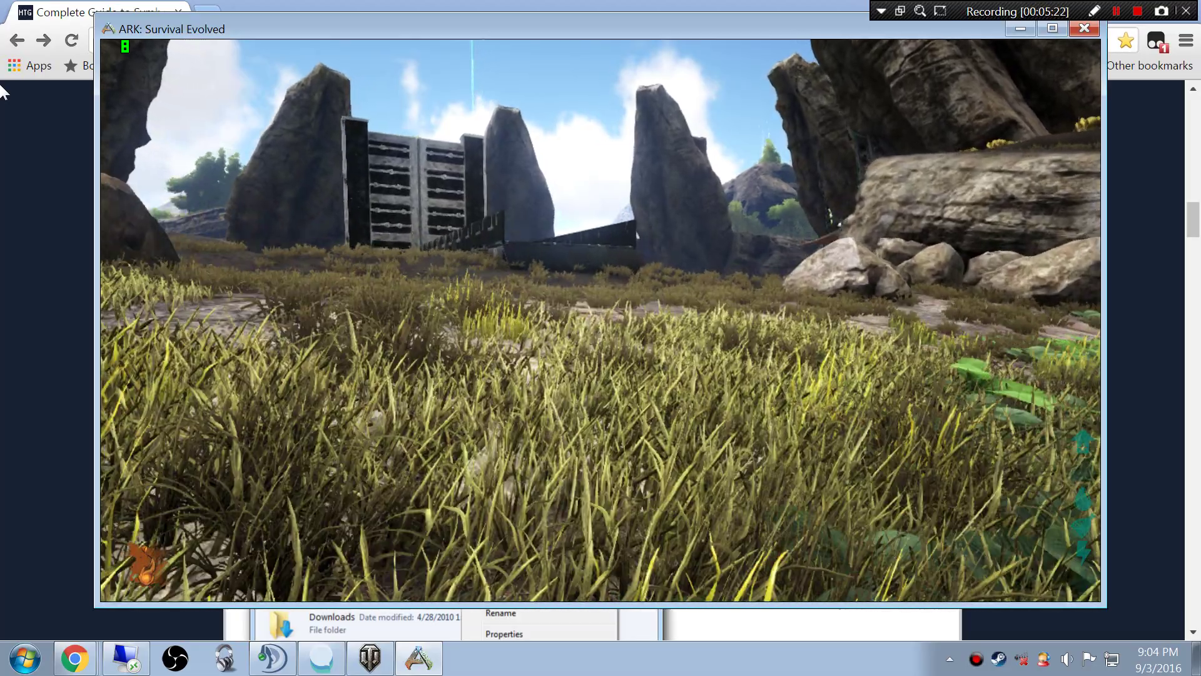
key(w)
key(w)
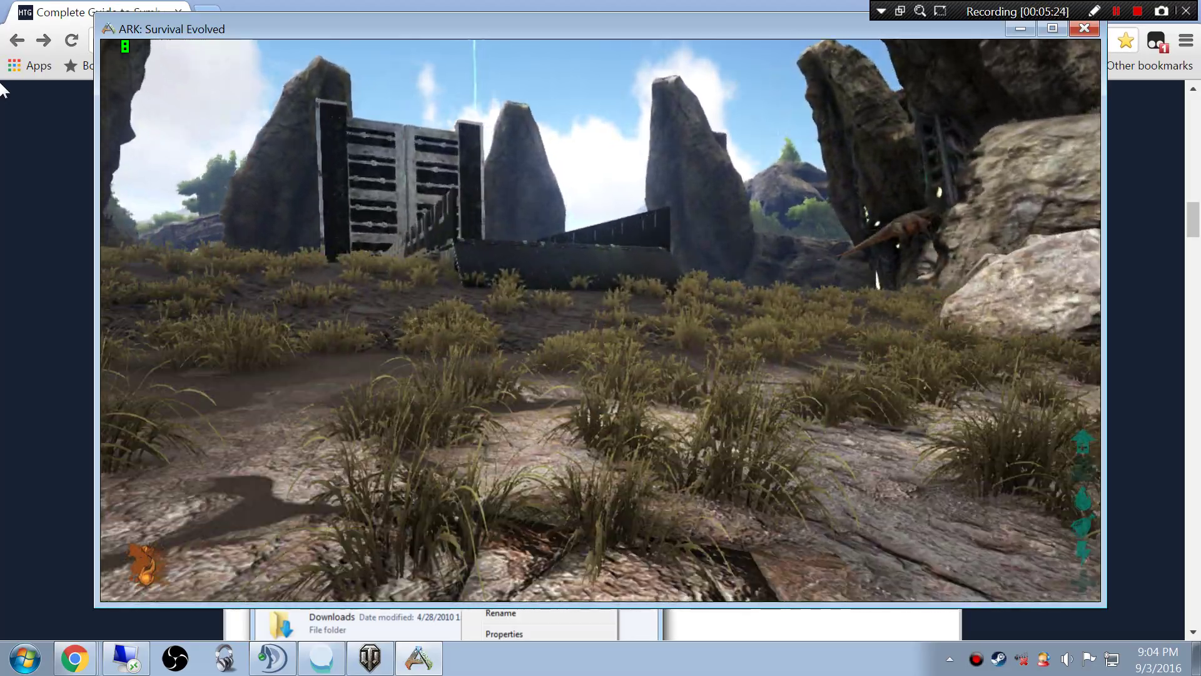
key(w)
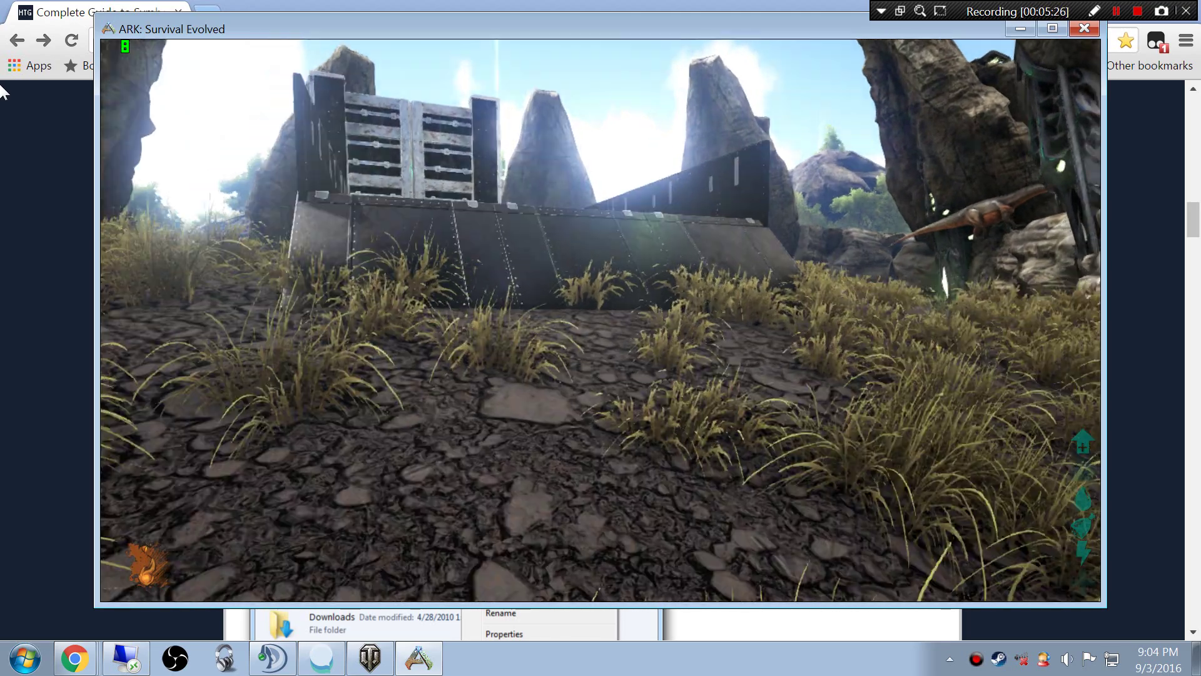
key(w)
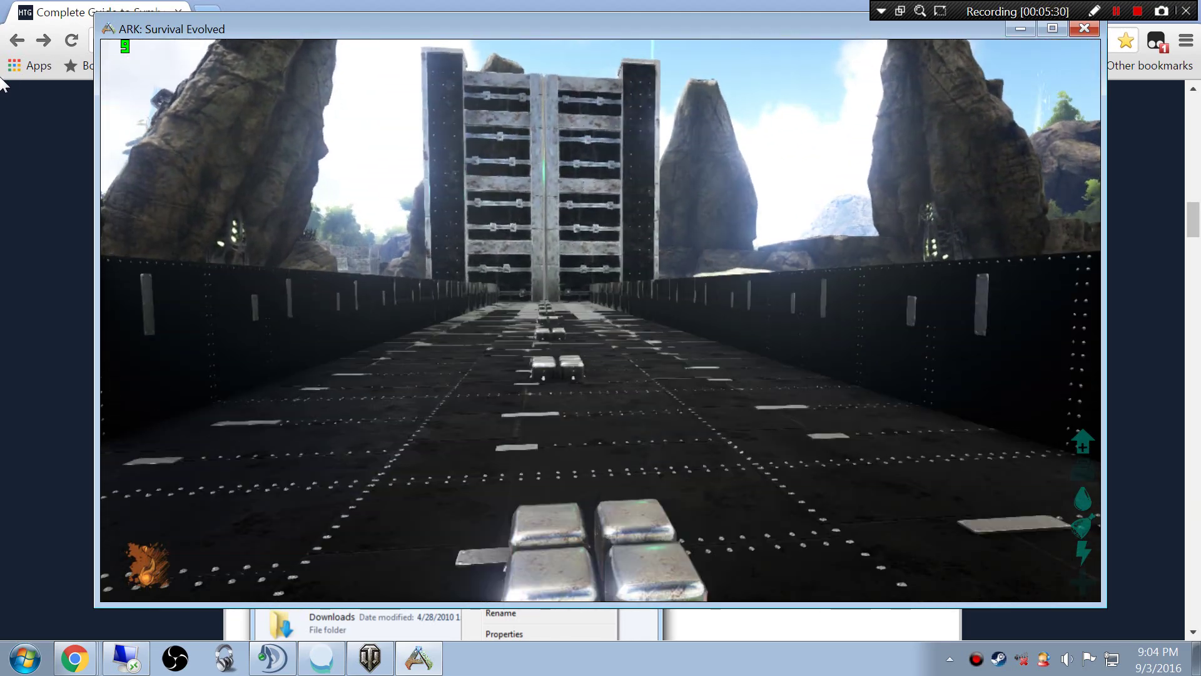
key(w)
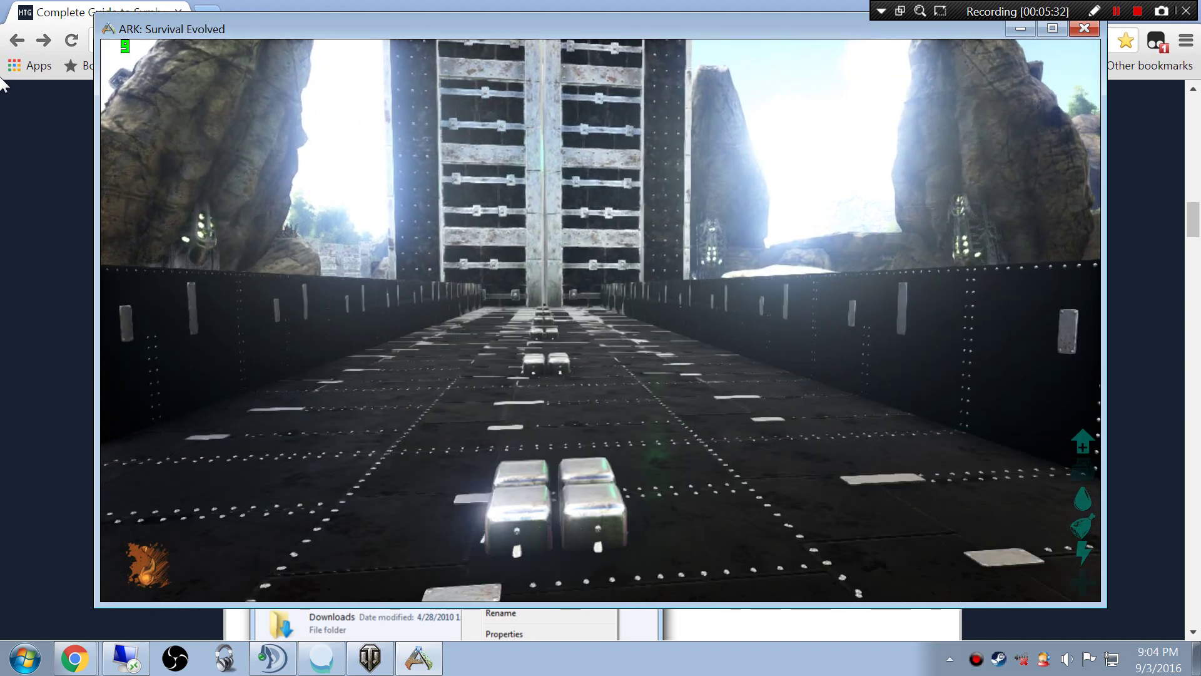
key(w)
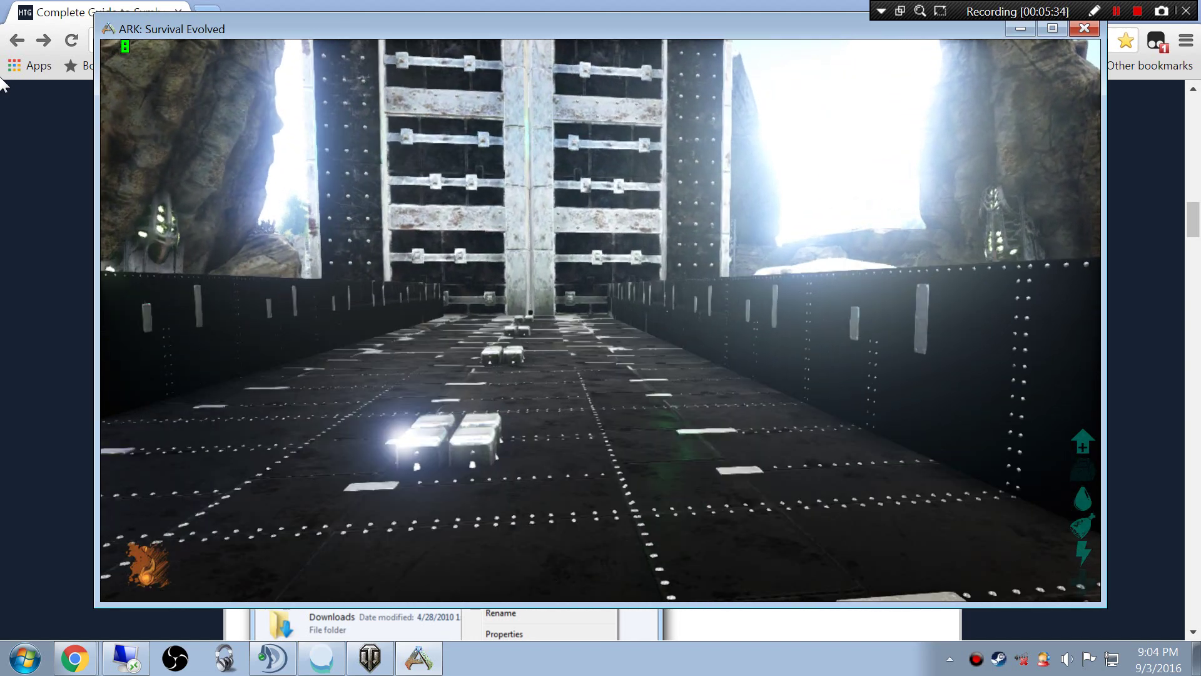
key(w)
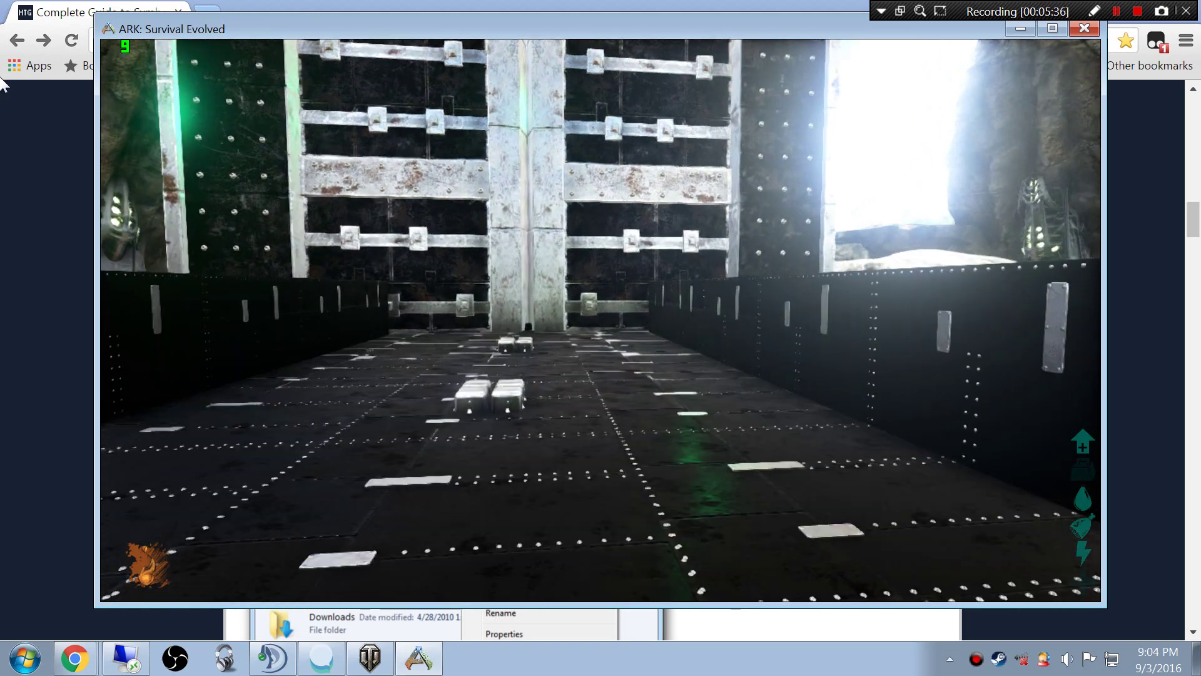
key(w)
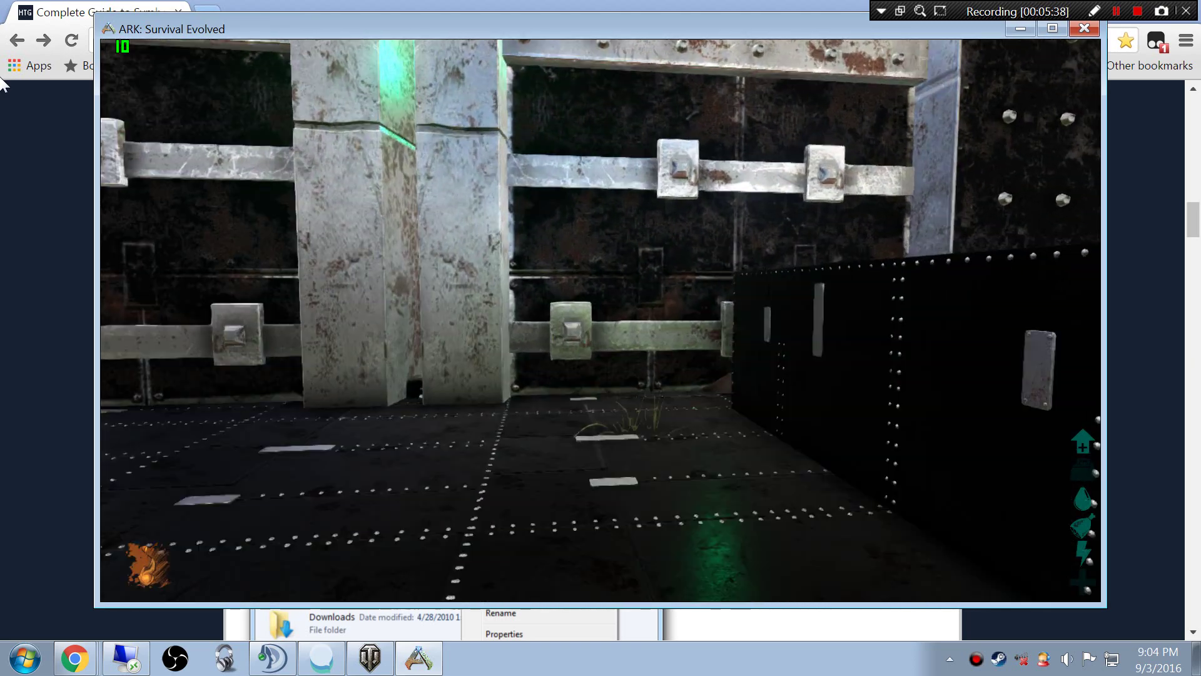
key(w)
key(s)
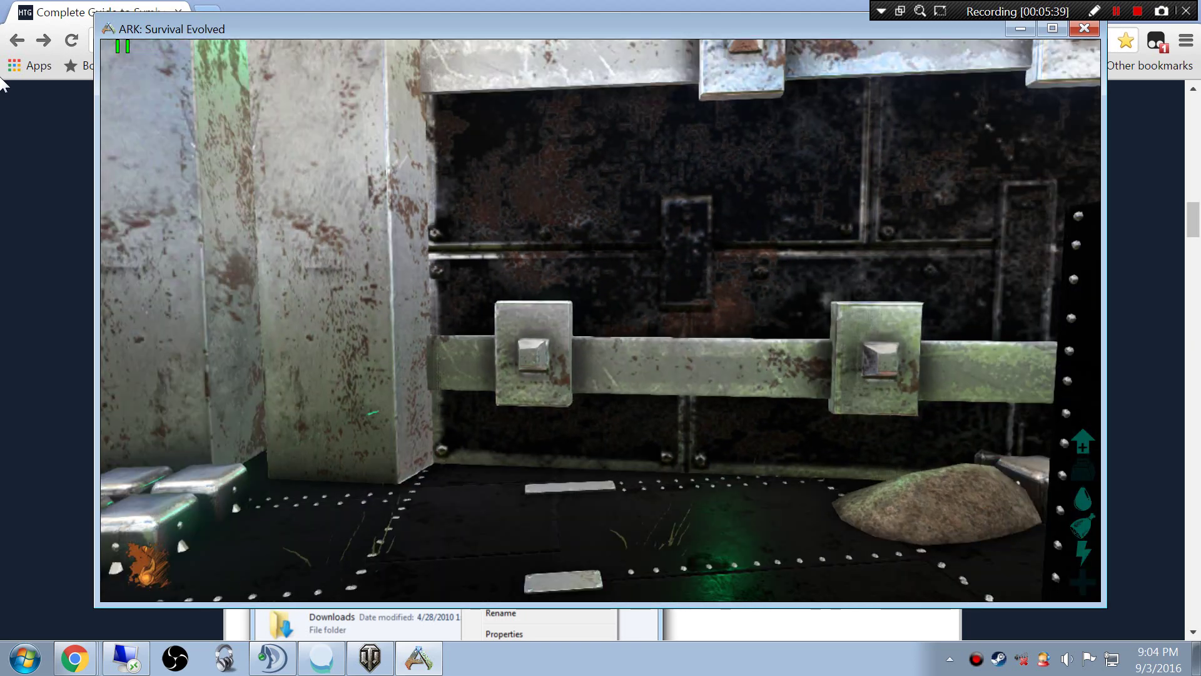
Walk the character out of the metal structure to the green obelisk's Tribute Terminal and access its inventory
key(w)
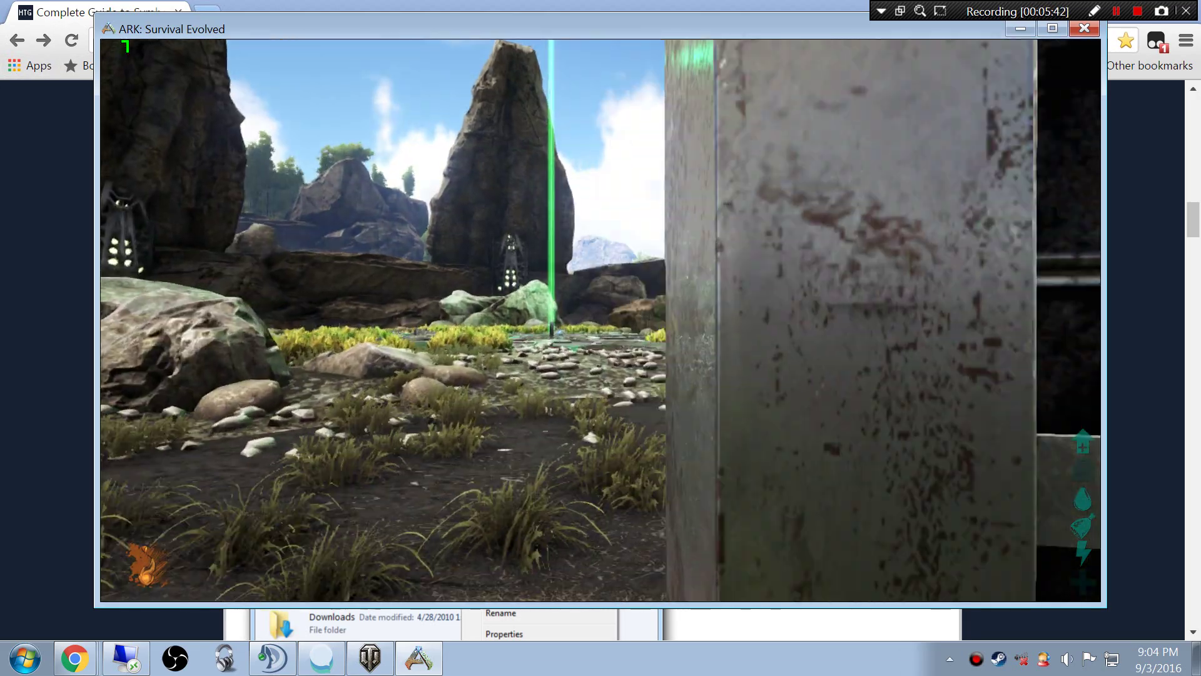
key(s)
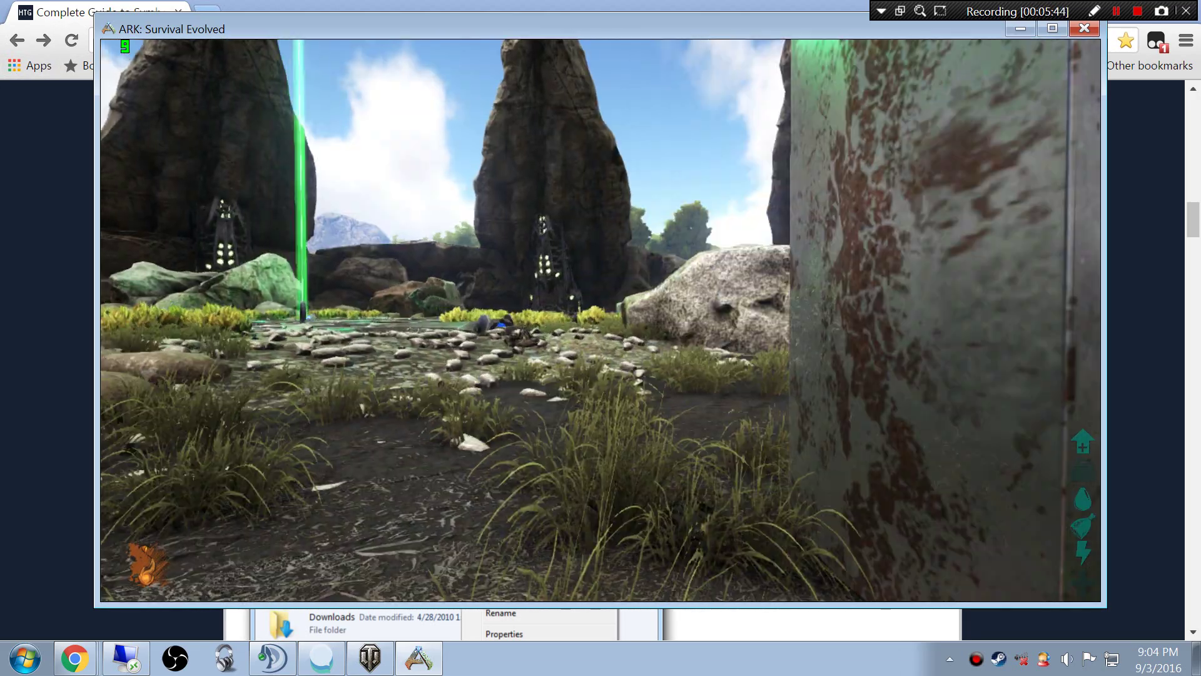
key(w)
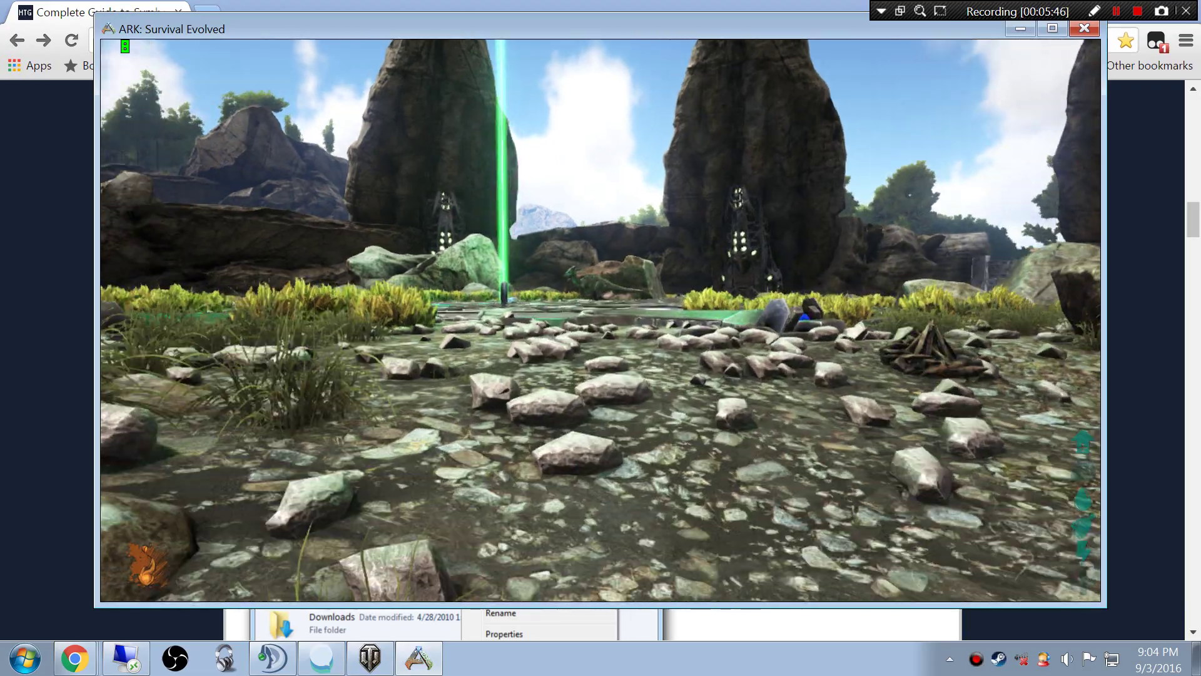
key(w)
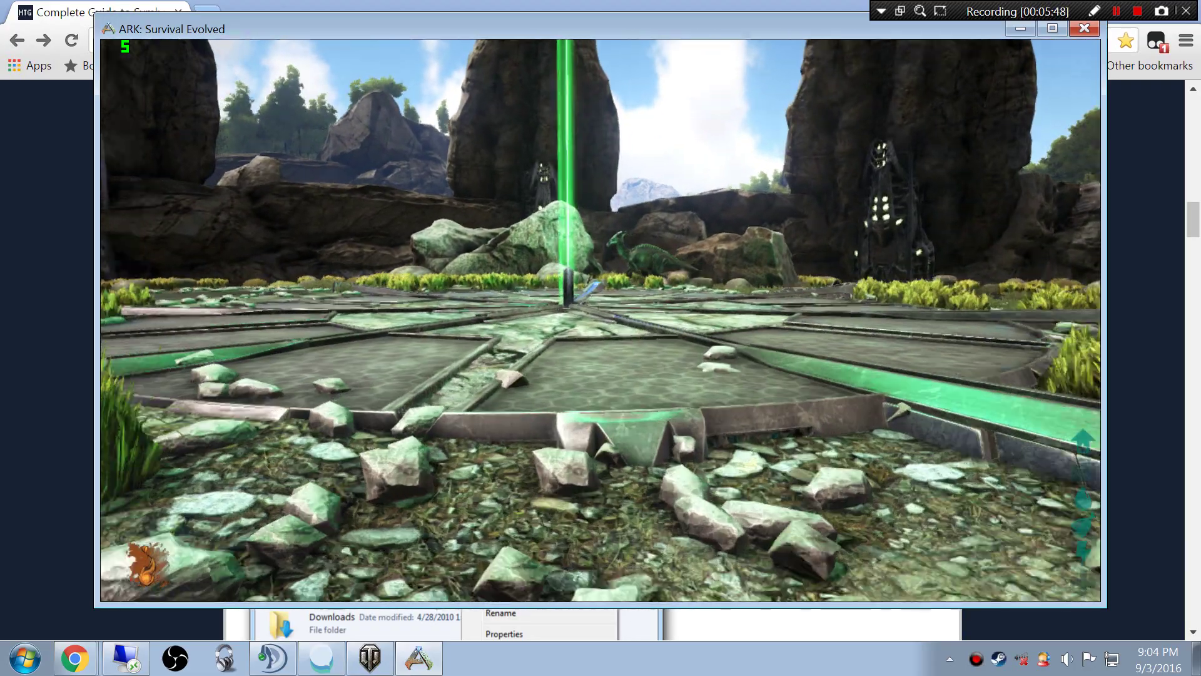
key(w)
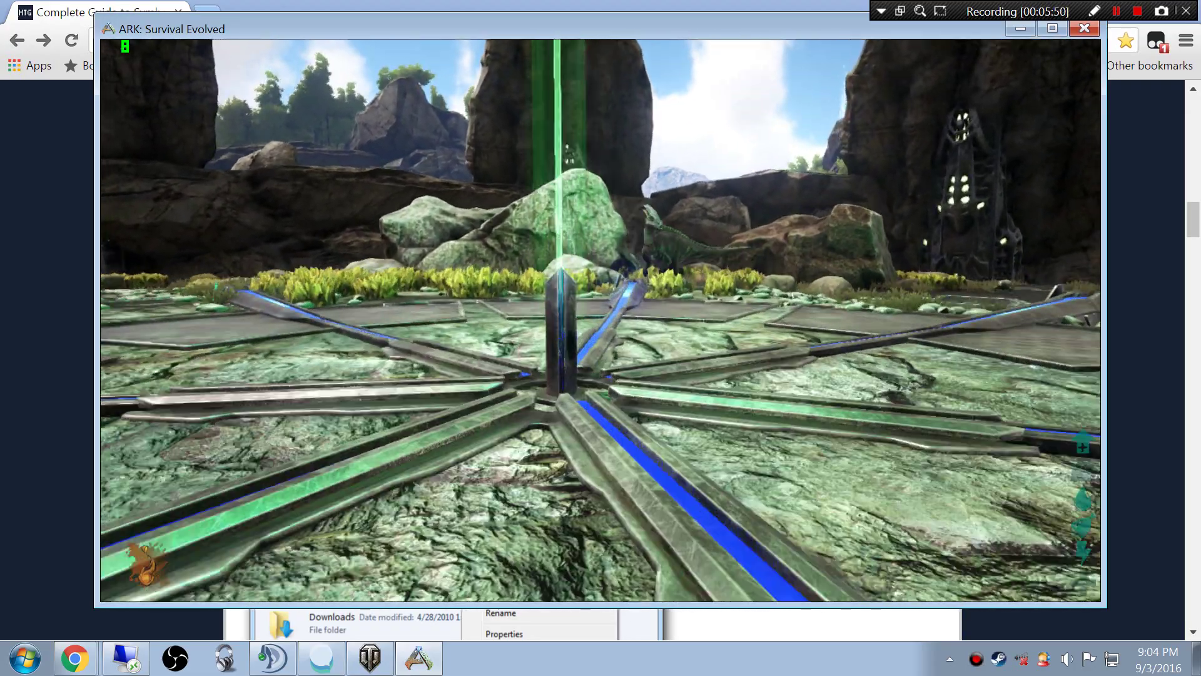
key(e)
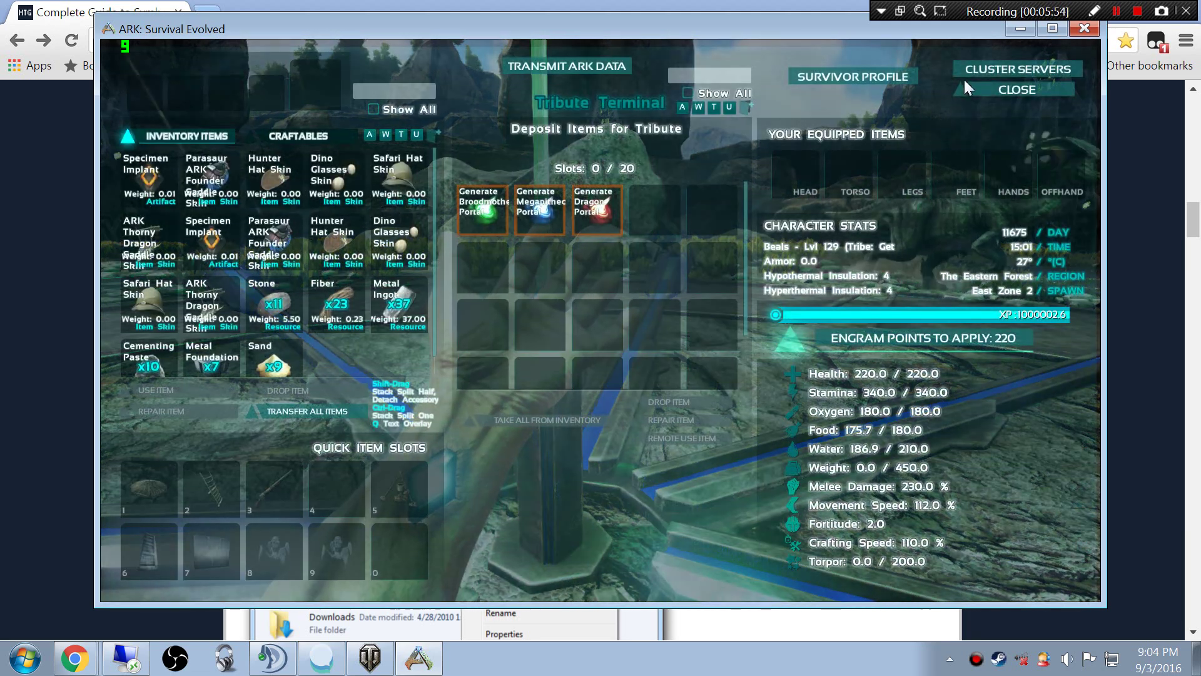
Show the terminal's list of cluster servers and highlight the ScorchedEarth and The Center entries in turn
click(967, 69)
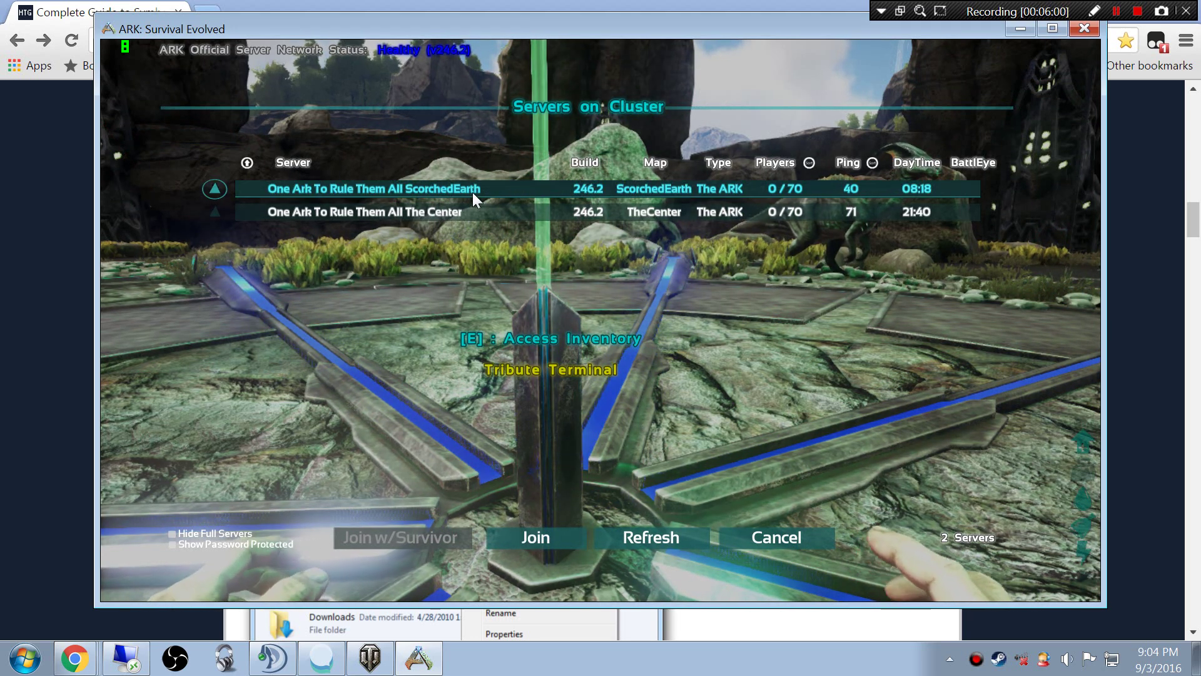
click(473, 191)
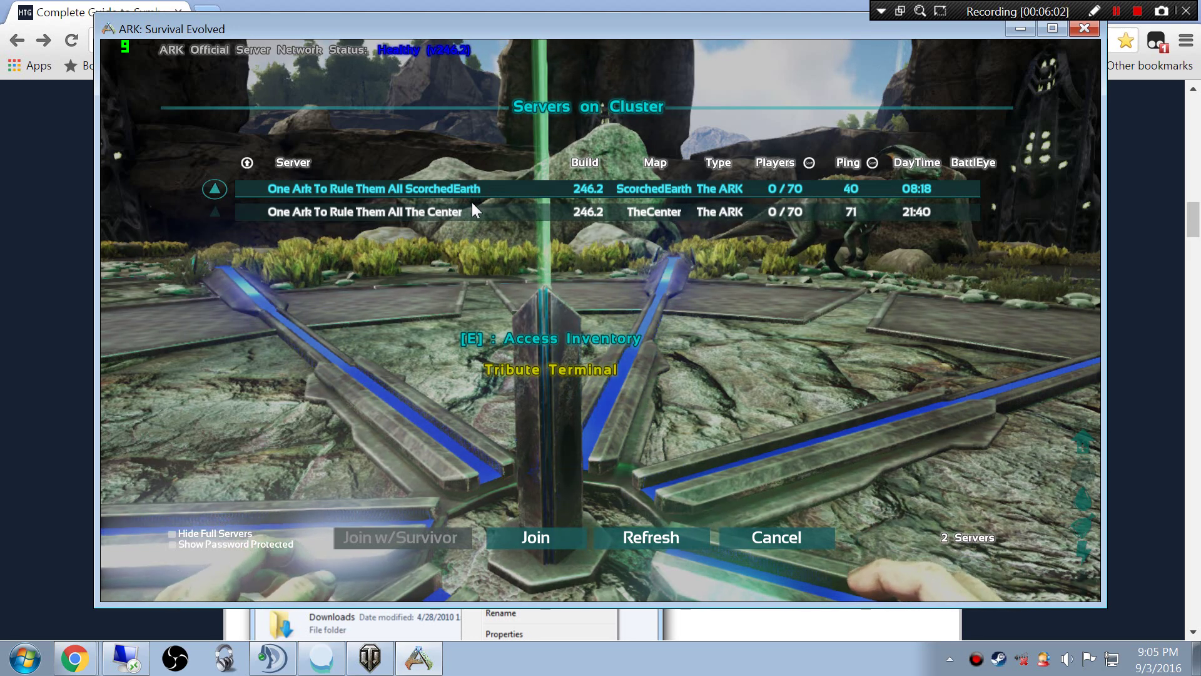
click(460, 212)
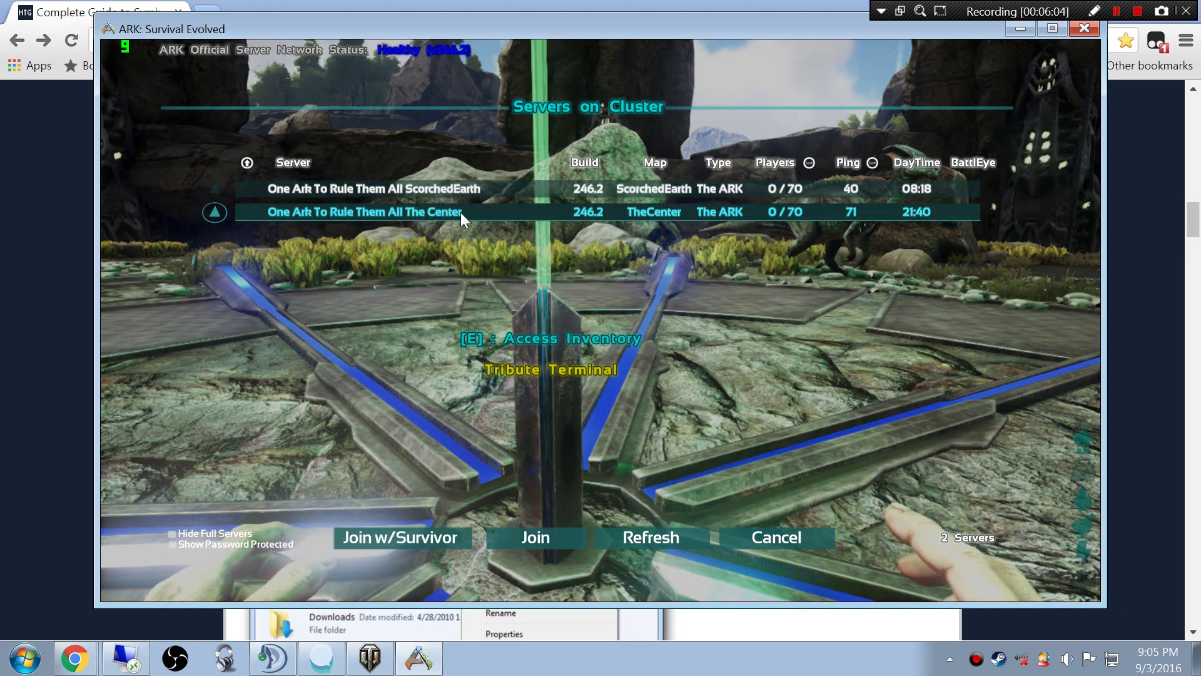
click(463, 193)
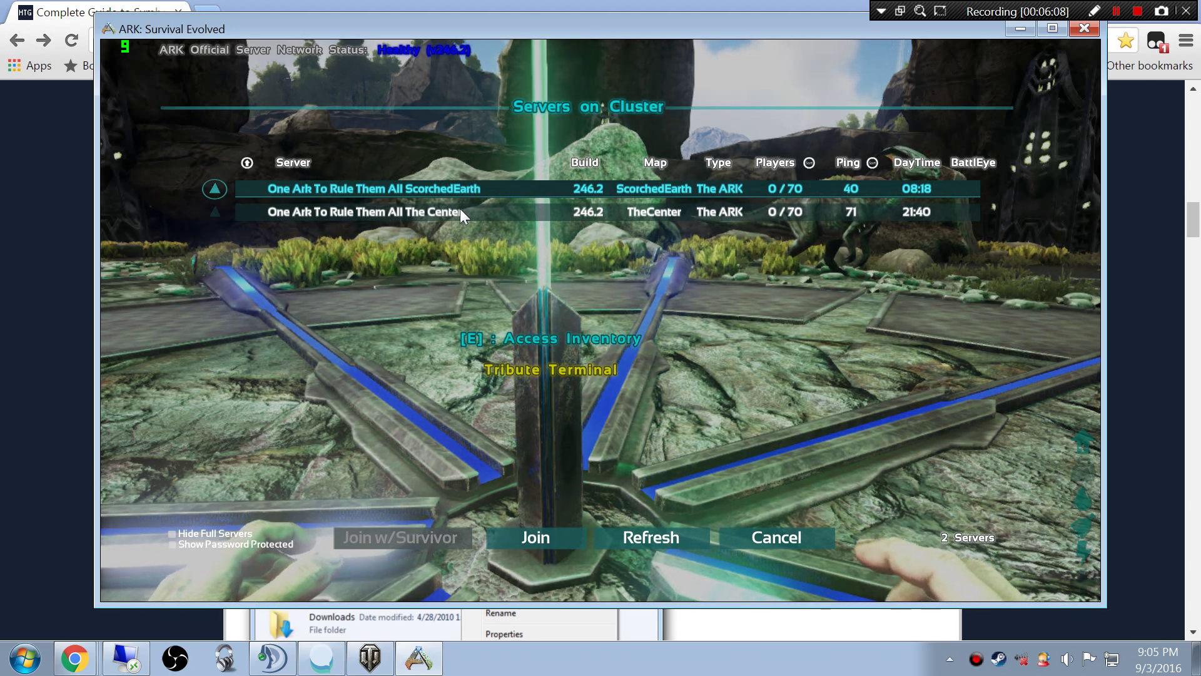
click(461, 212)
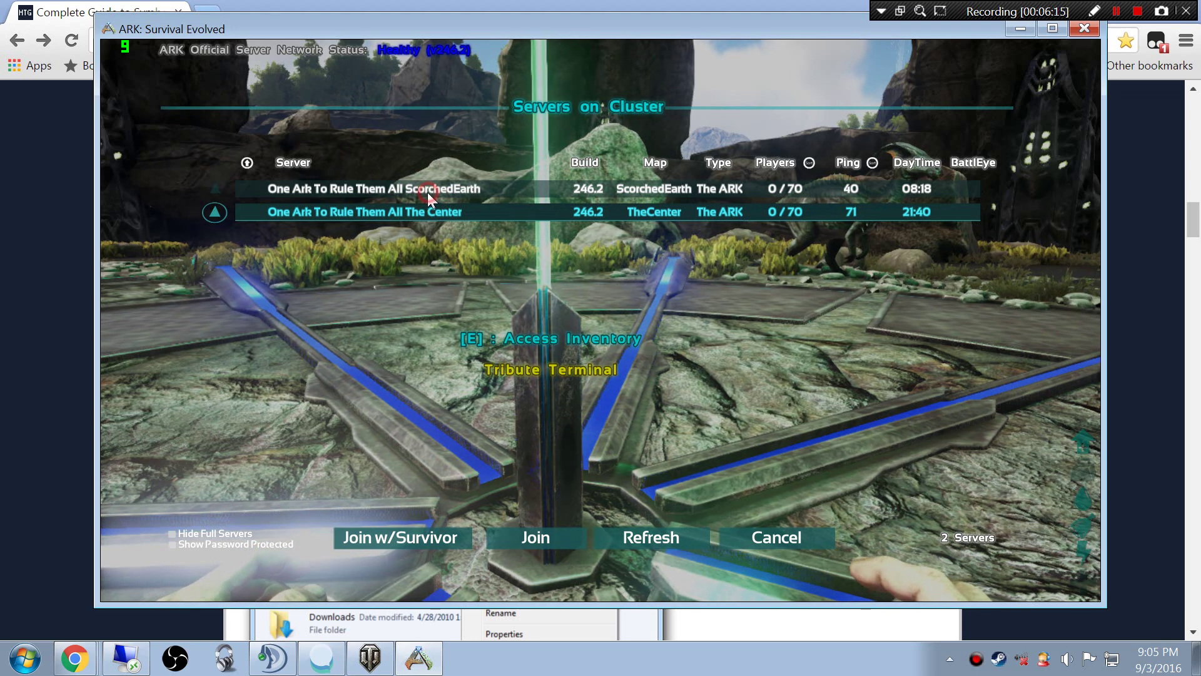
Join the One Ark To Rule Them All ScorchedEarth server from the cluster list, and exit from survivor creation to the main menu
click(429, 190)
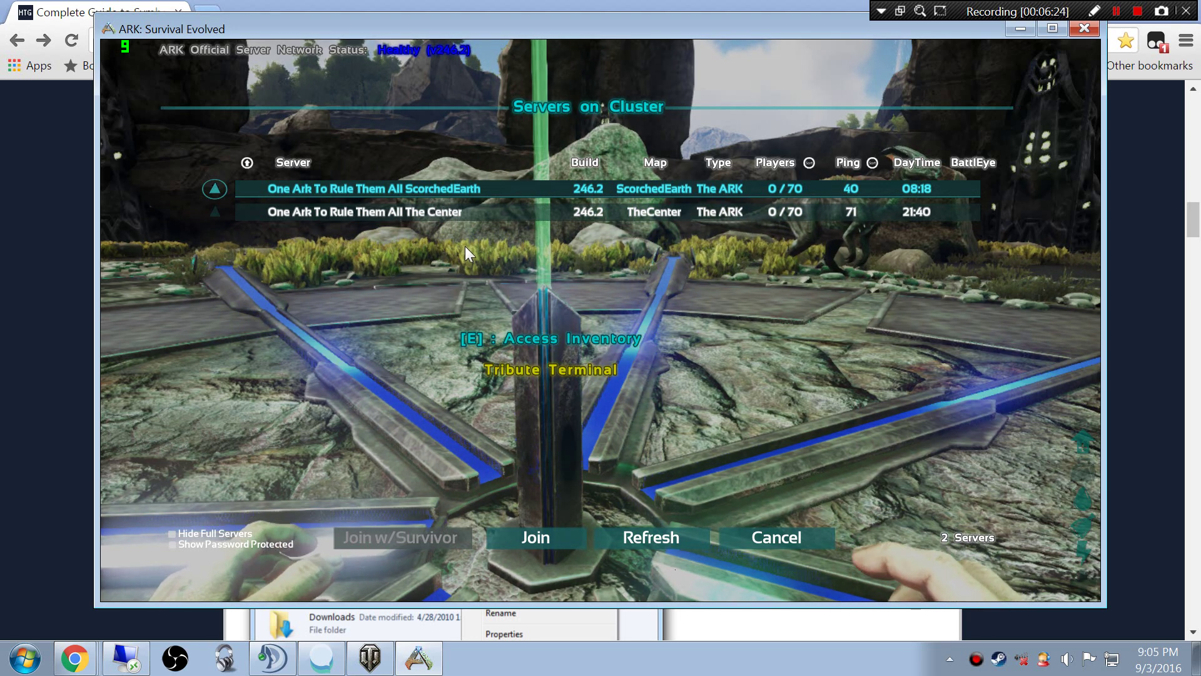
click(535, 537)
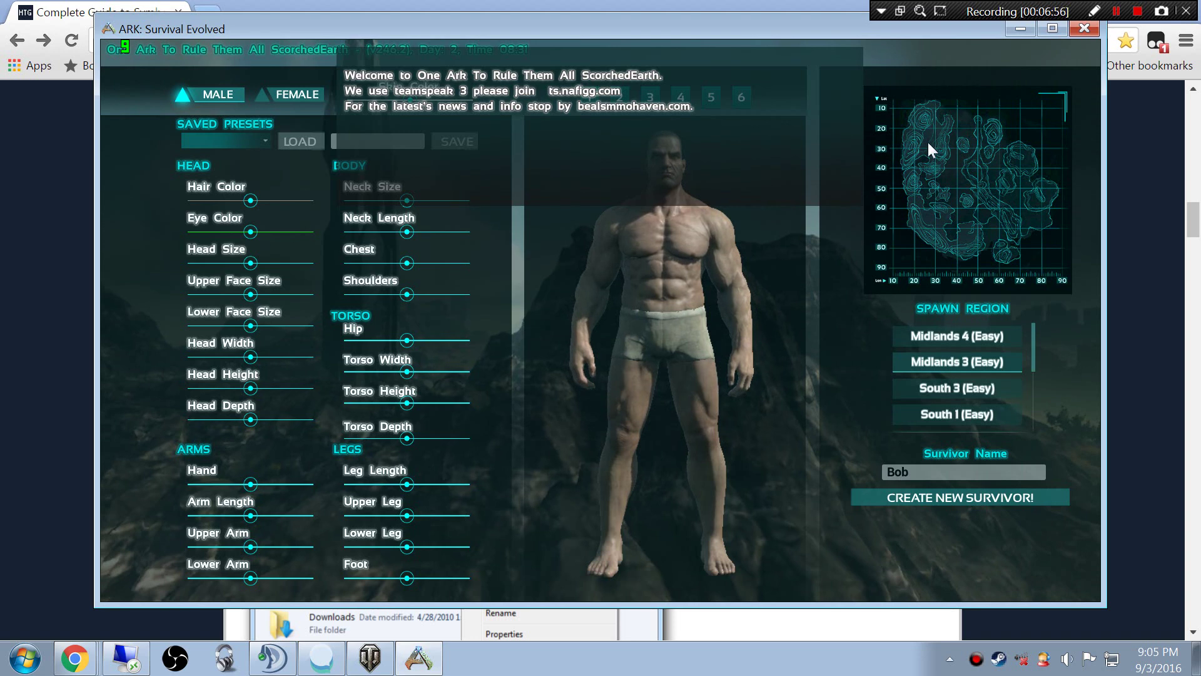
click(664, 379)
key(Escape)
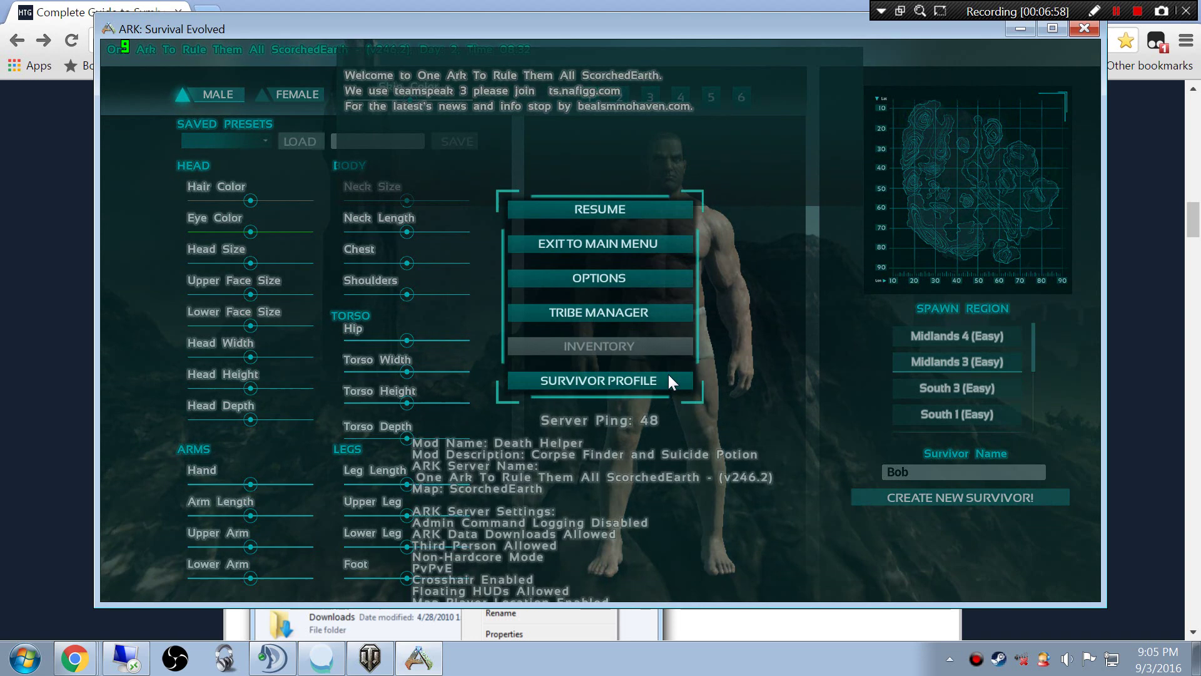
click(643, 249)
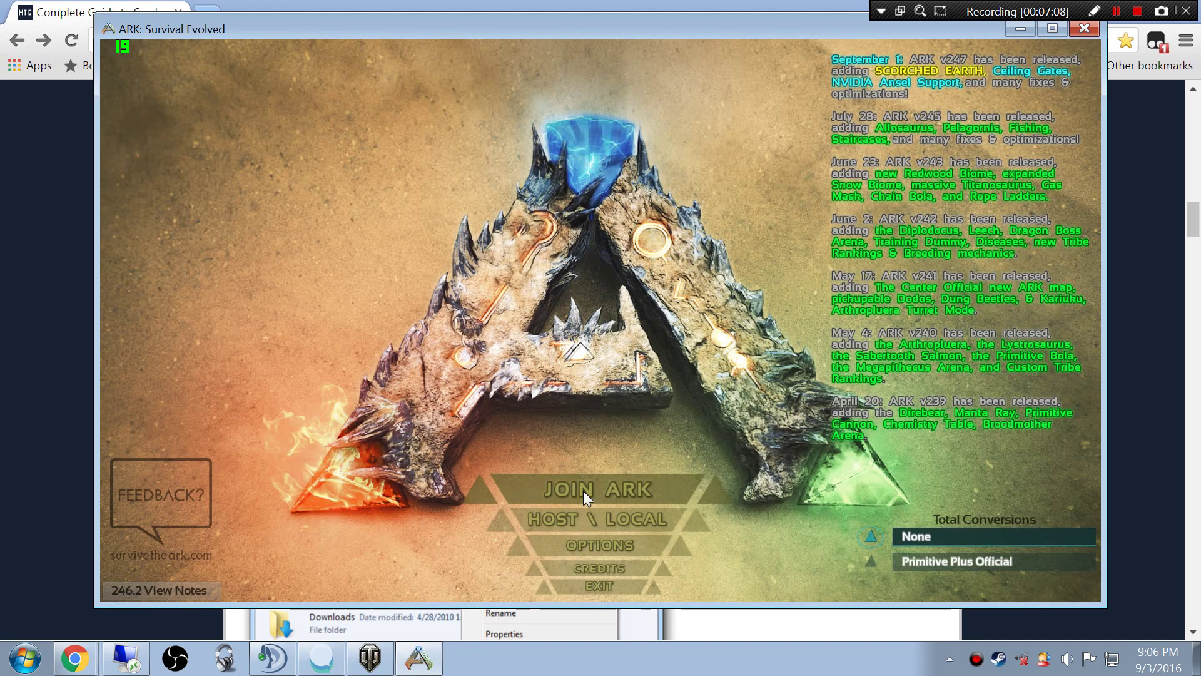
Filter the ARK session list to Favorites and join the One Ark To Rule Them All ScorchedEarth server
click(583, 480)
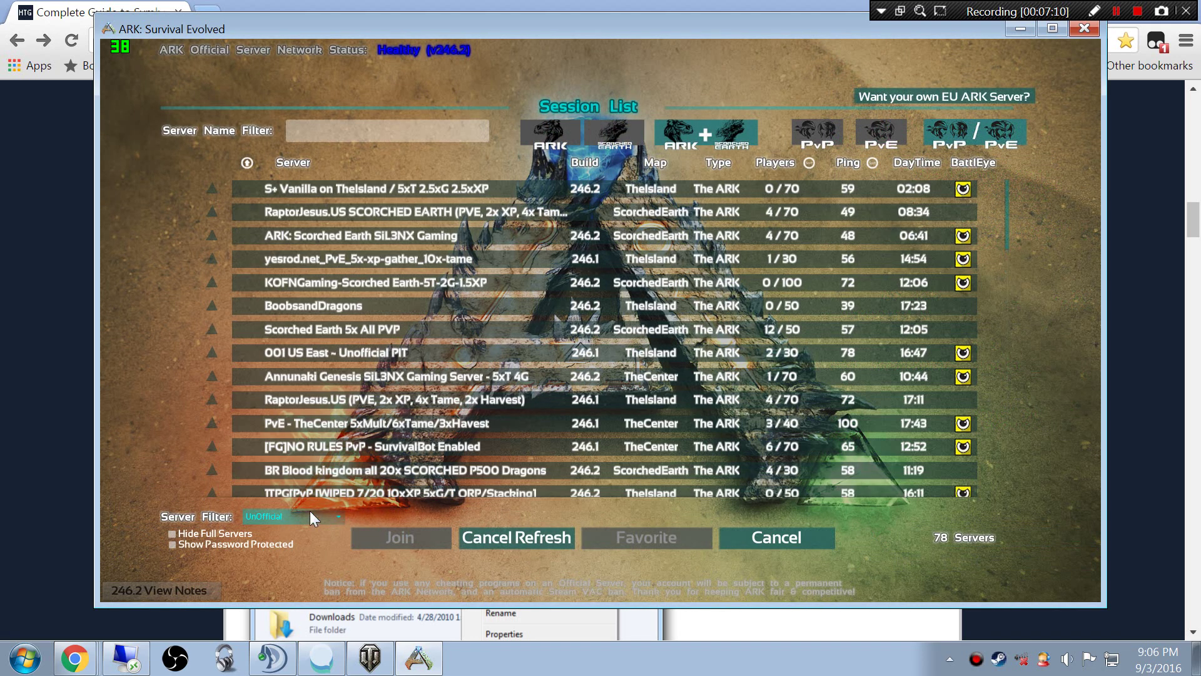
click(294, 515)
click(265, 562)
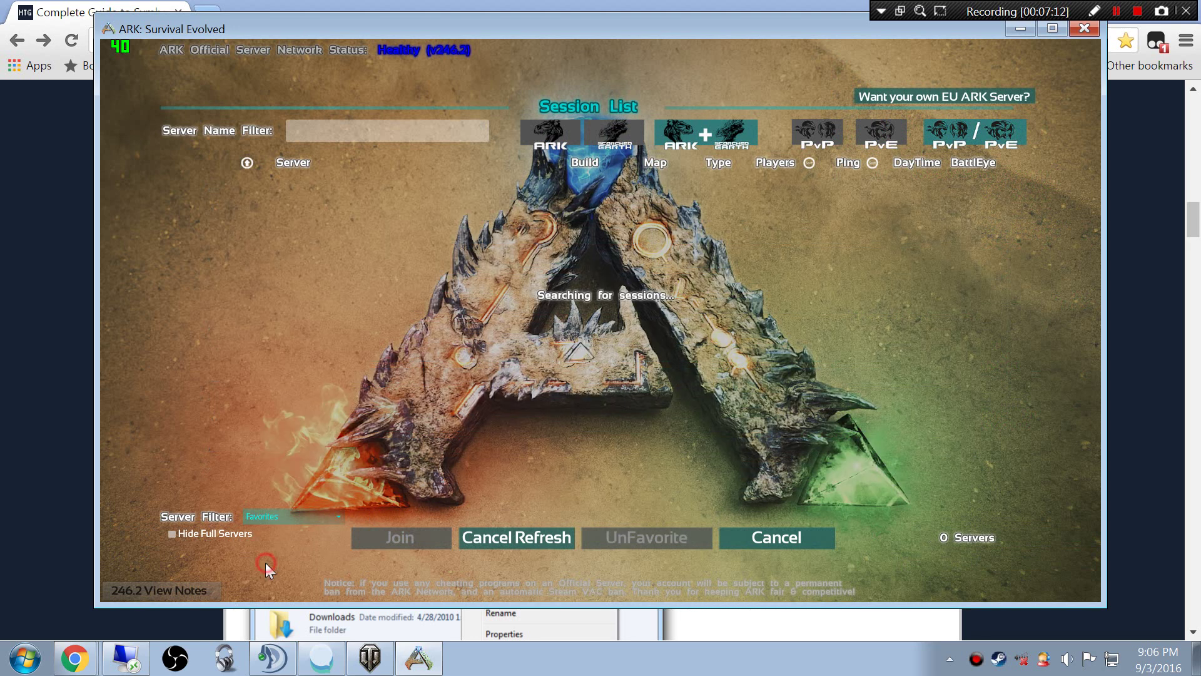
click(404, 236)
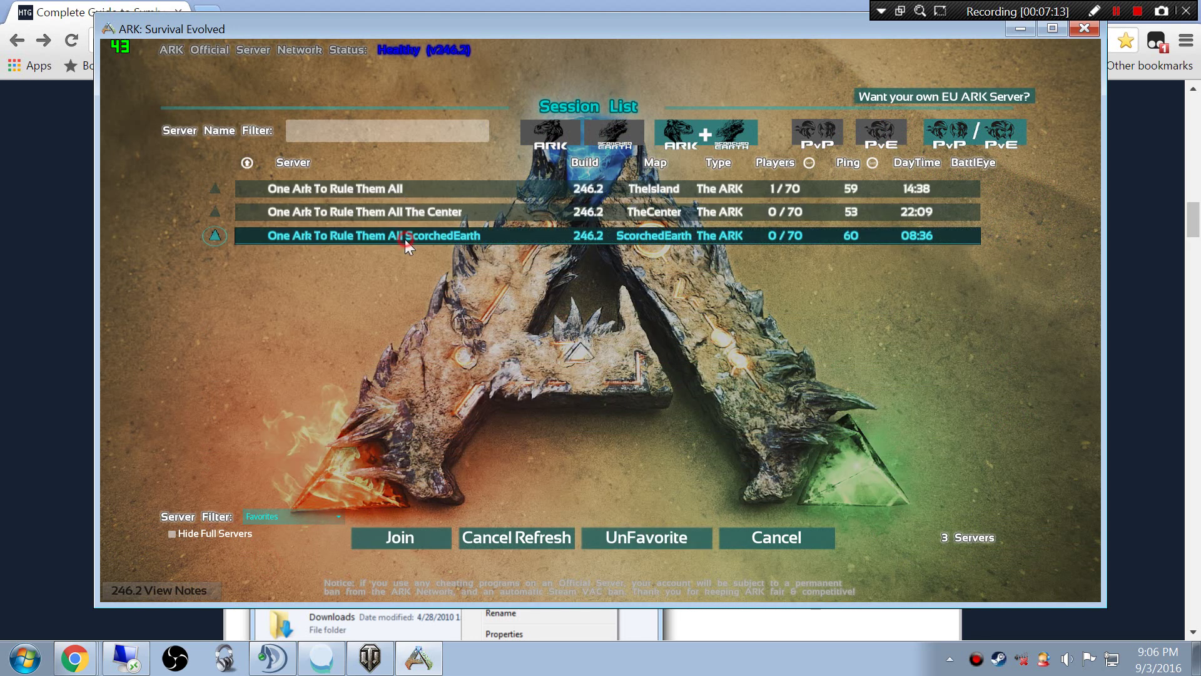
click(397, 530)
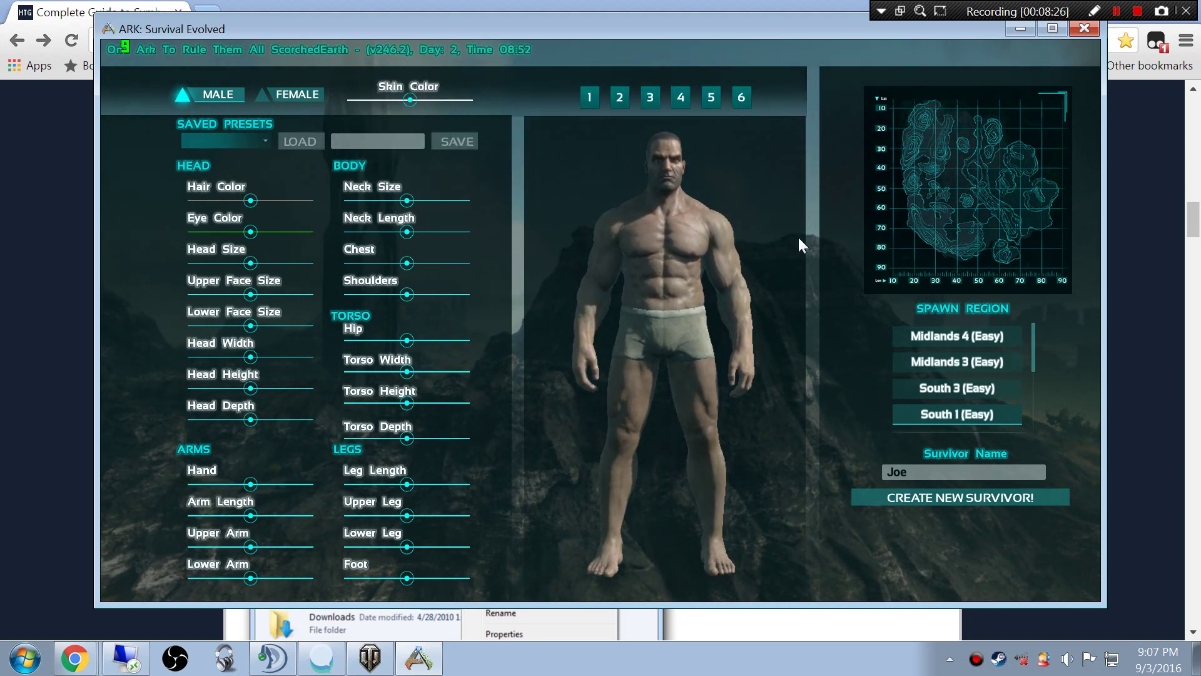
Switch from the game to the How-To Geek symbolic links guide in Chrome
click(72, 325)
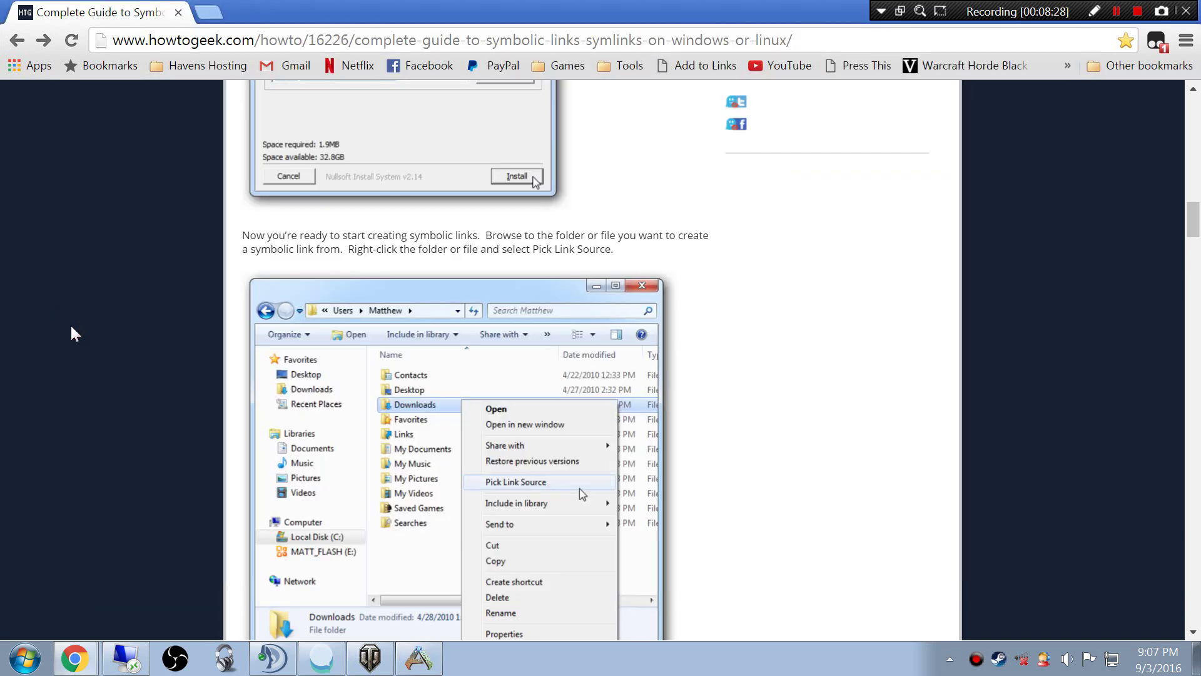